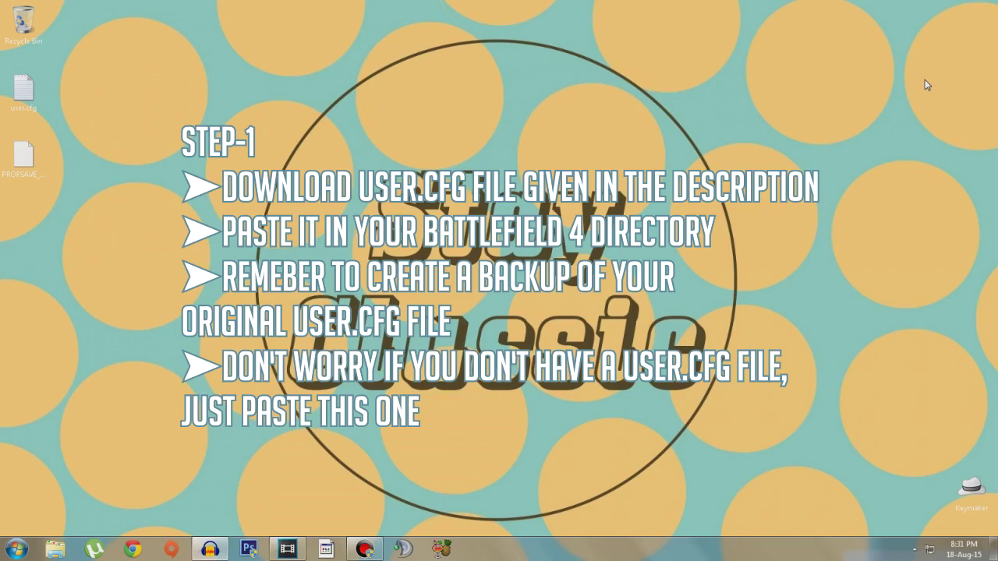
# Copy user.cfg from the desktop and open the folder C:\Program Files (x86)\Origin Games\Battlefield 4.
pyautogui.click(38, 99)
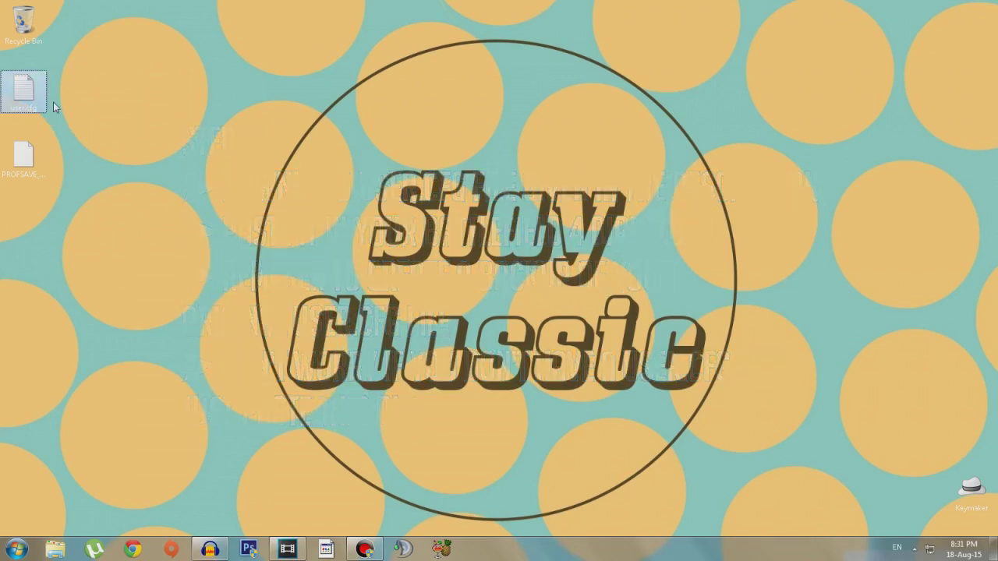
pyautogui.click(17, 550)
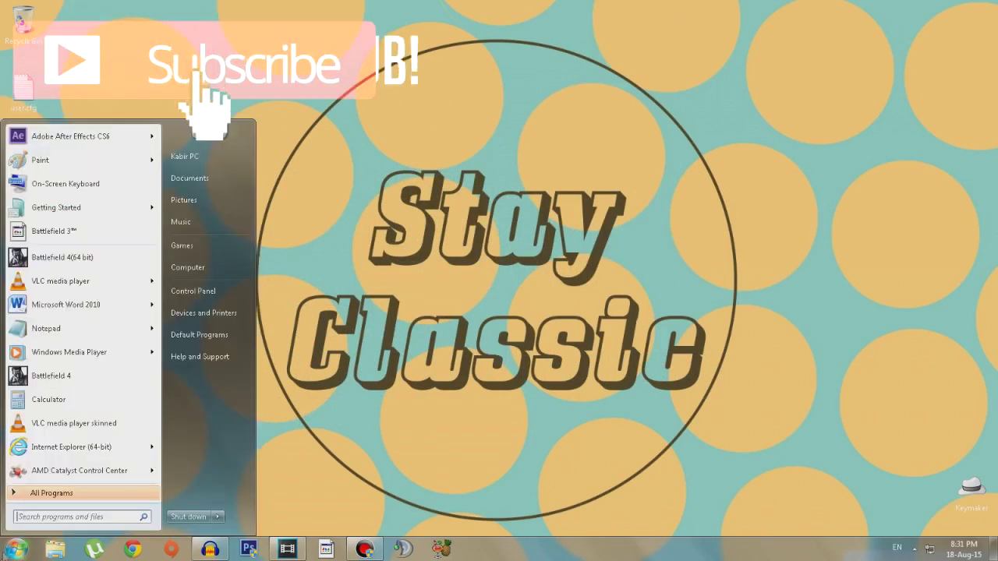
pyautogui.click(195, 267)
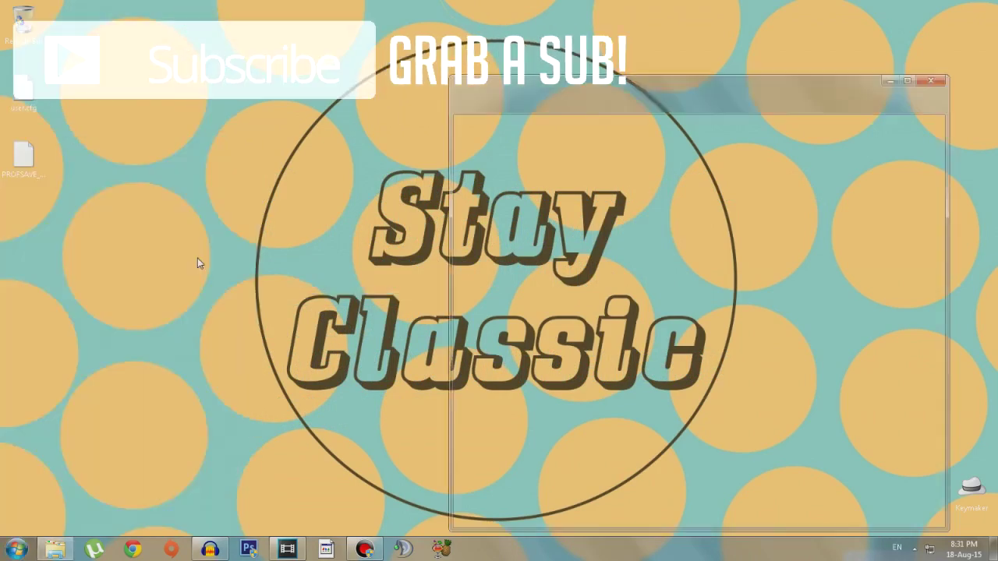
pyautogui.click(516, 331)
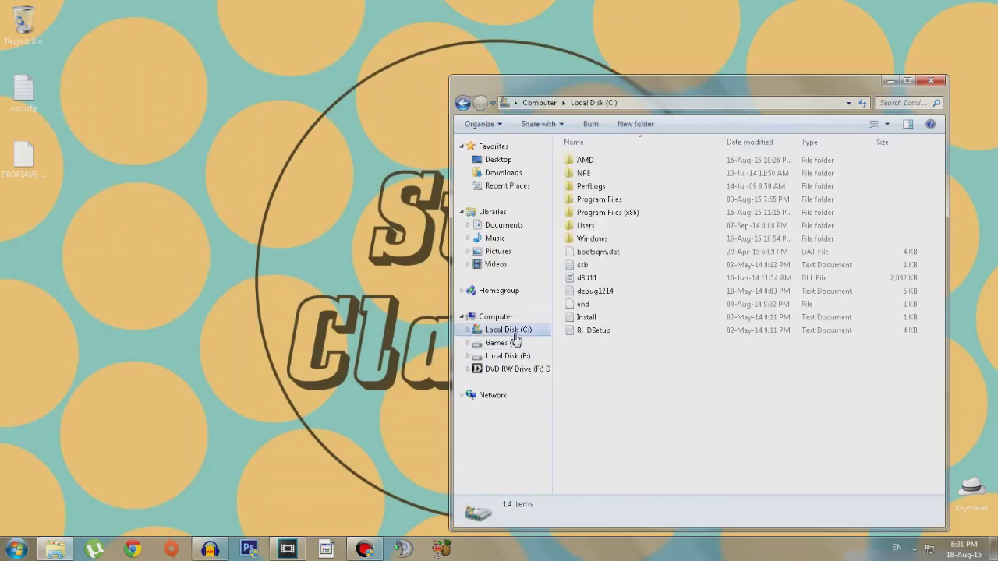
pyautogui.doubleClick(634, 217)
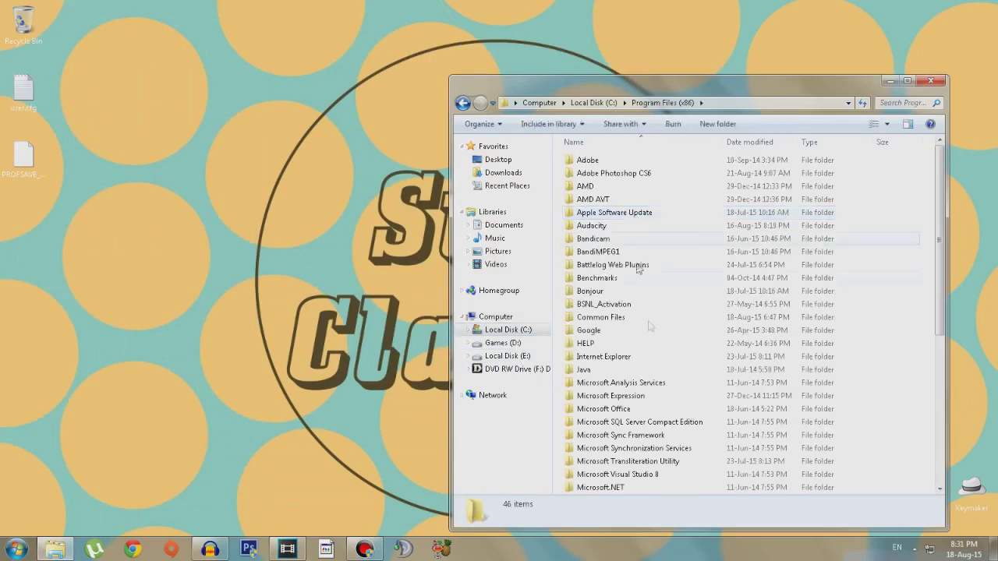
pyautogui.scroll(-6, 623, 374)
pyautogui.scroll(-1, 613, 345)
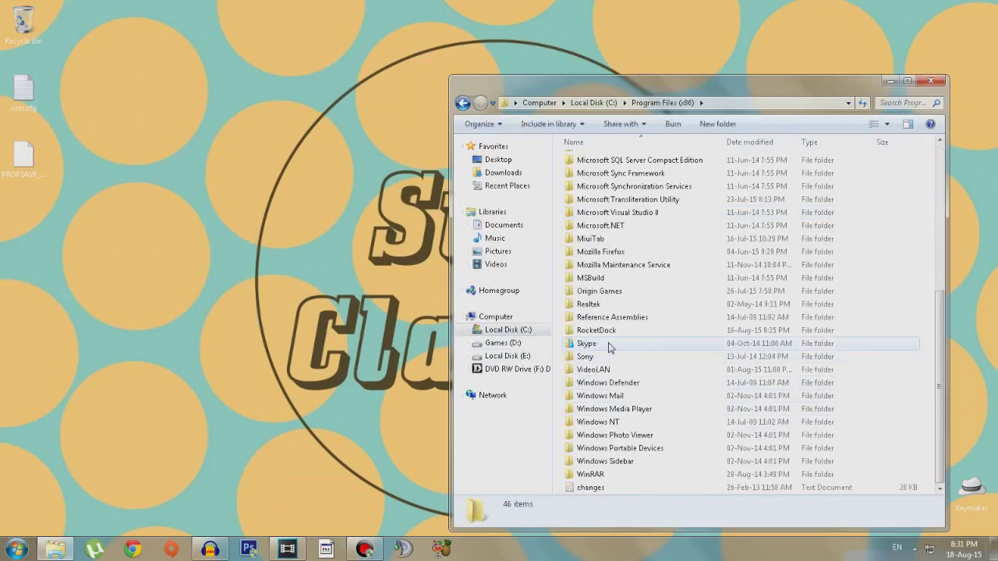
pyautogui.doubleClick(607, 292)
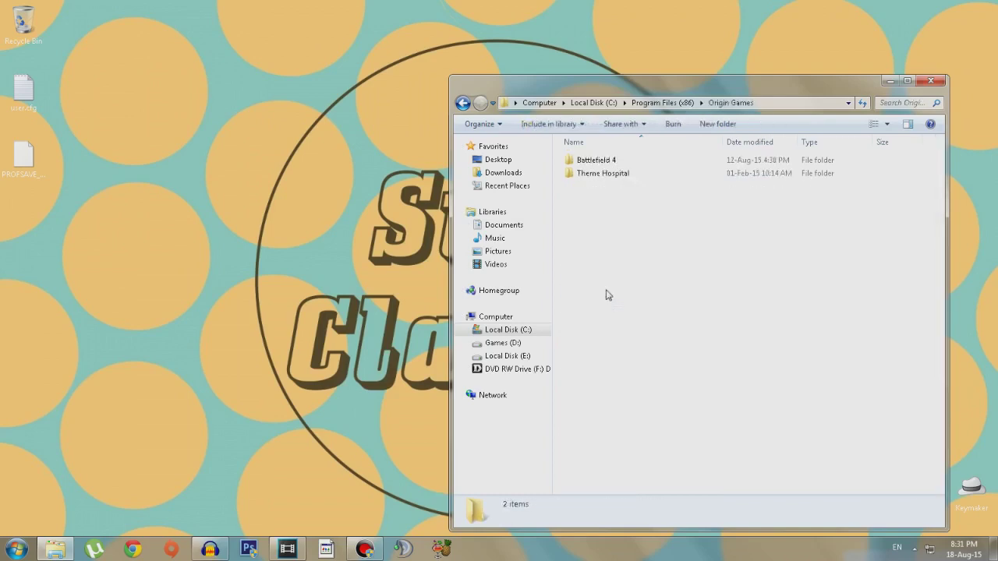
pyautogui.doubleClick(613, 162)
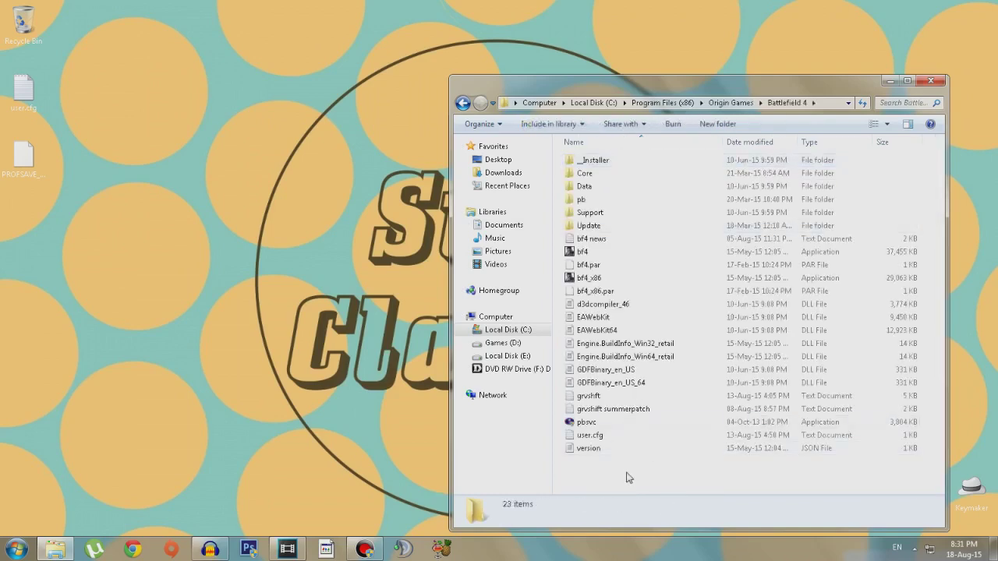
# Paste user.cfg into the Battlefield 4 game folder, replacing the existing file, and close the window.
pyautogui.hotkey('ctrl', 'v')
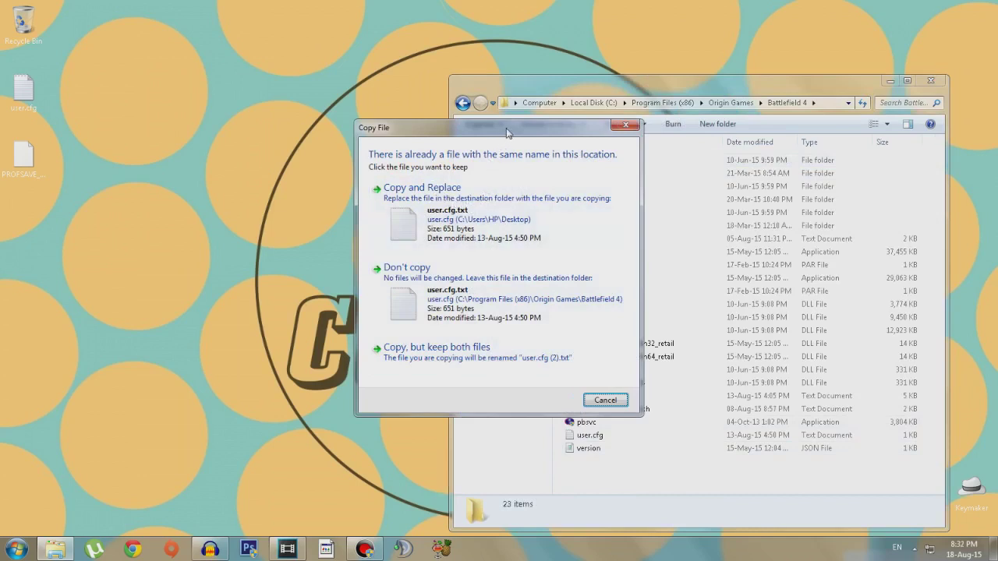
pyautogui.click(515, 225)
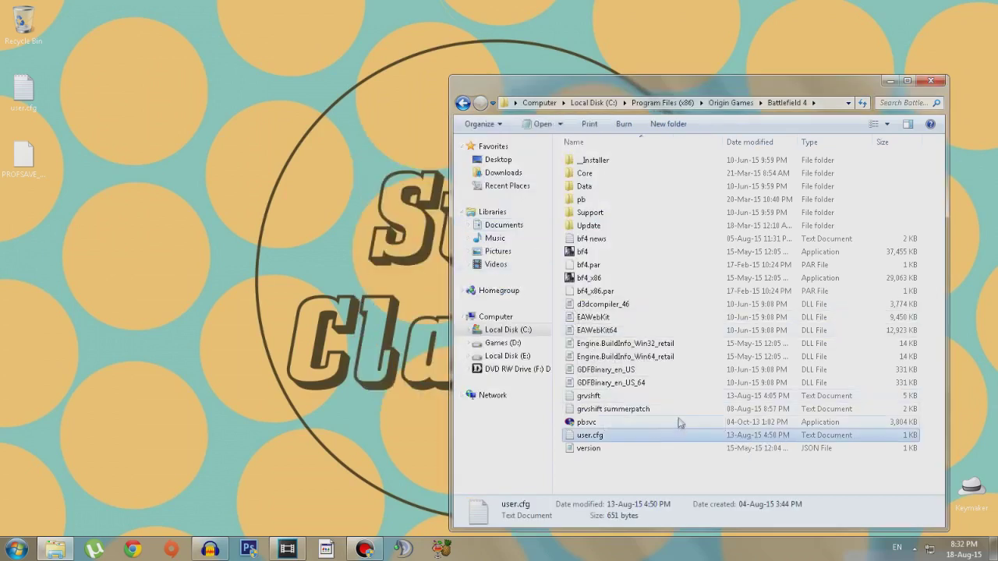
pyautogui.click(930, 81)
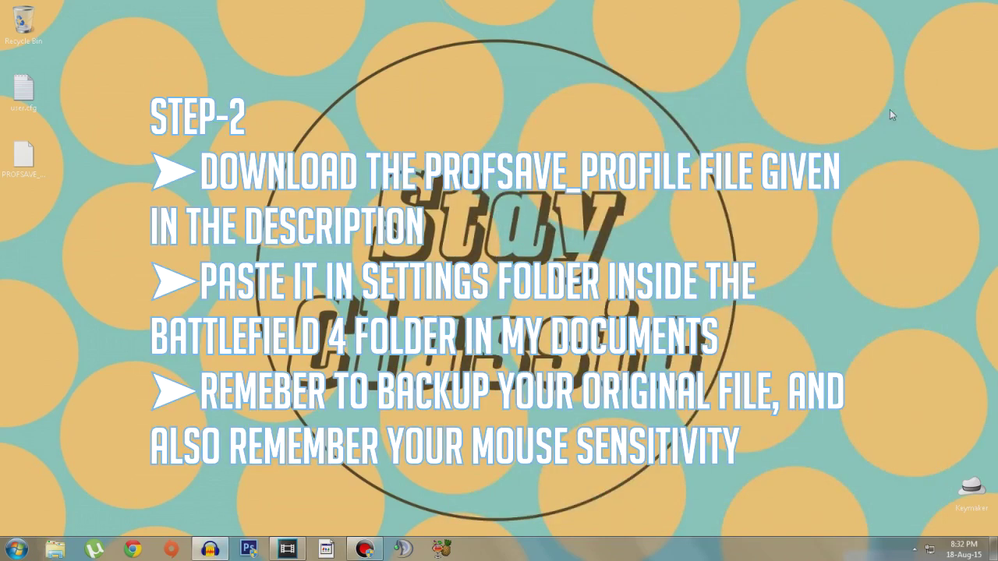
# Copy PROFSAVE_profile from the desktop and open the settings folder inside Battlefield 4 in the Documents library.
pyautogui.click(10, 159)
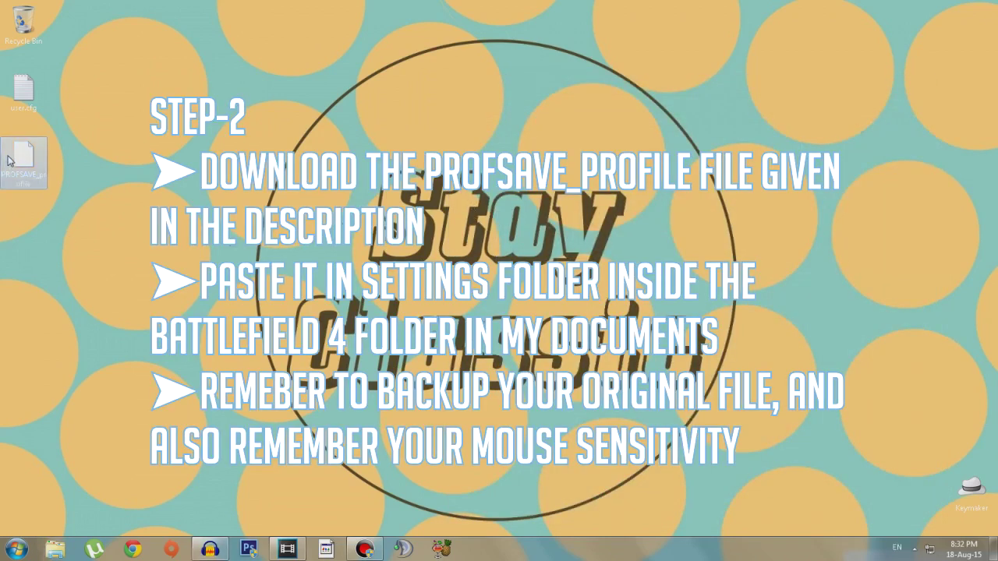
pyautogui.moveTo(9, 160)
pyautogui.press('super')
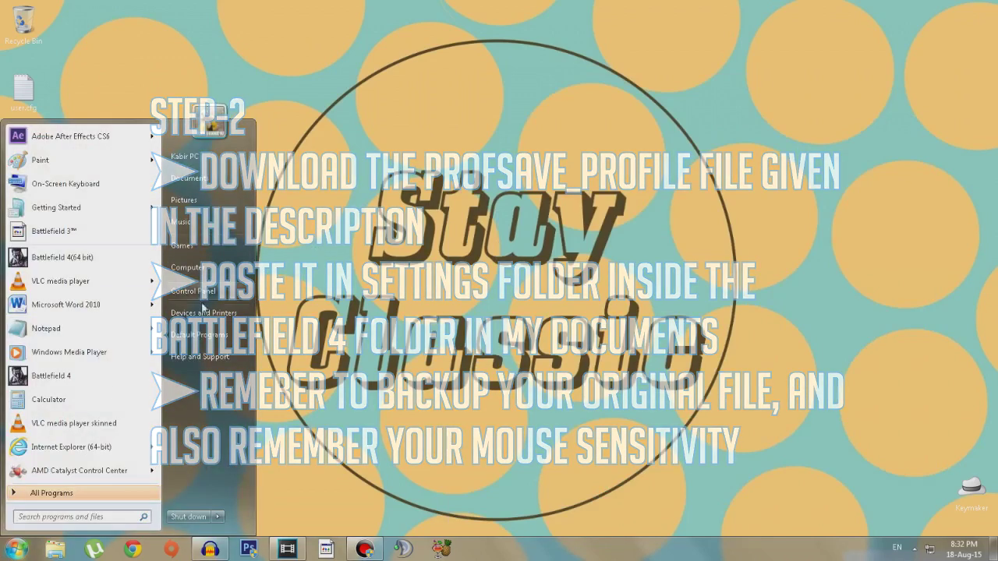
pyautogui.click(184, 178)
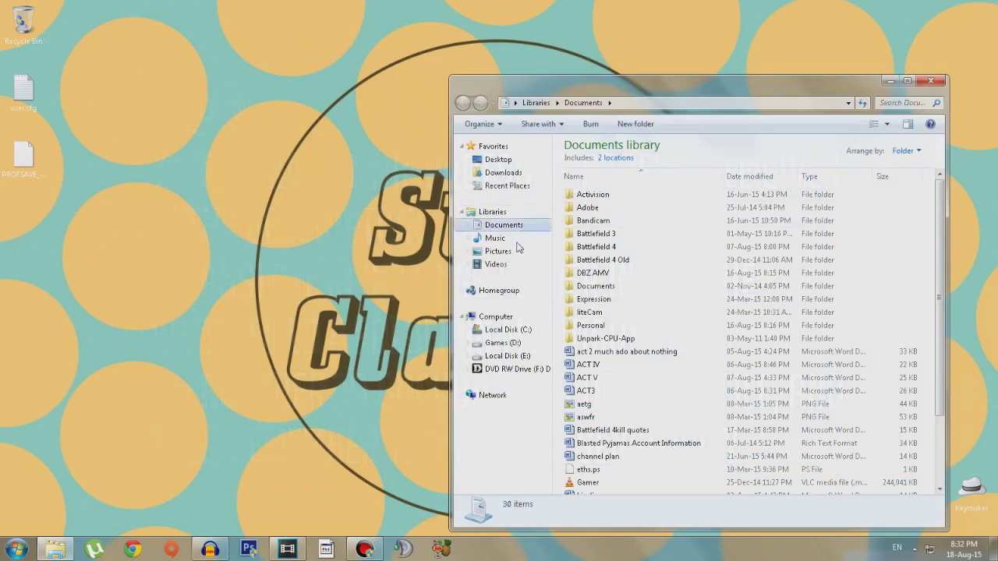
pyautogui.doubleClick(628, 247)
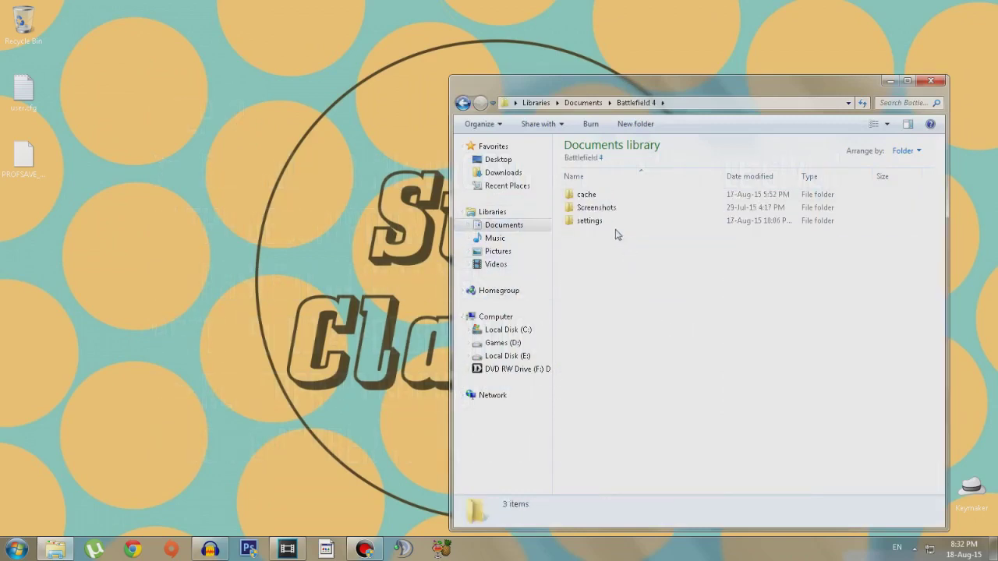
pyautogui.doubleClick(600, 222)
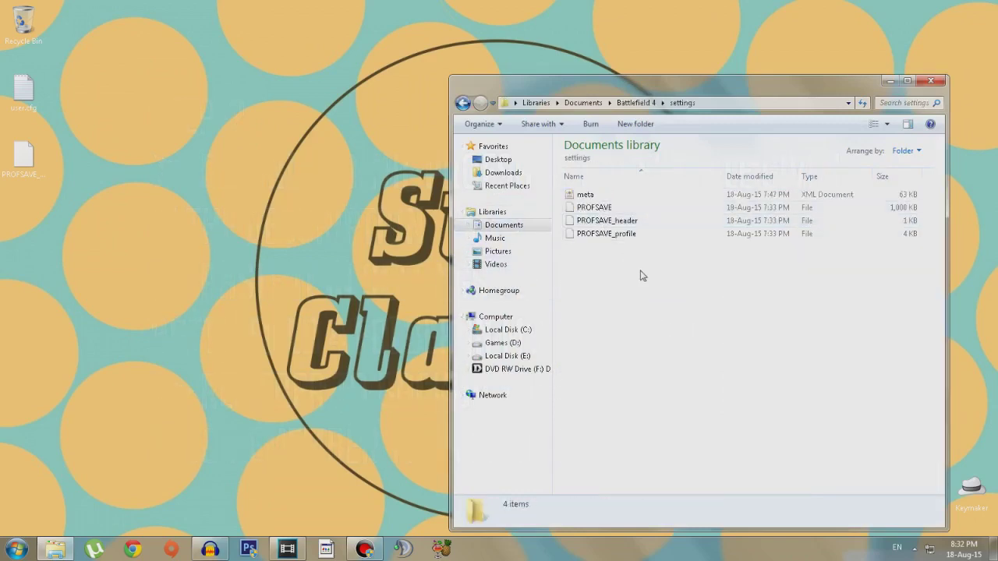
# Paste PROFSAVE_profile into the settings folder, replacing the existing file, and close the window.
pyautogui.hotkey('ctrl', 'v')
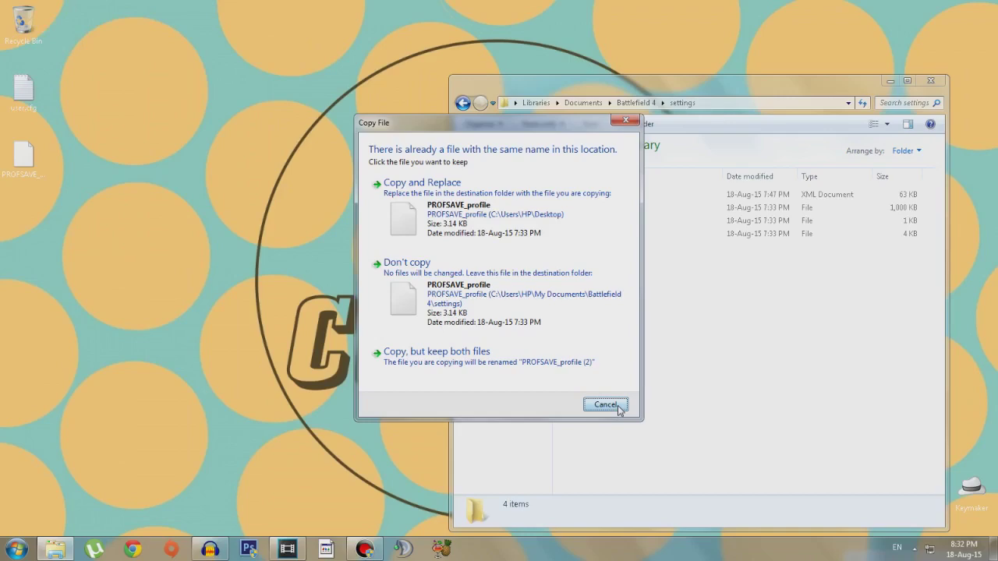
pyautogui.click(484, 215)
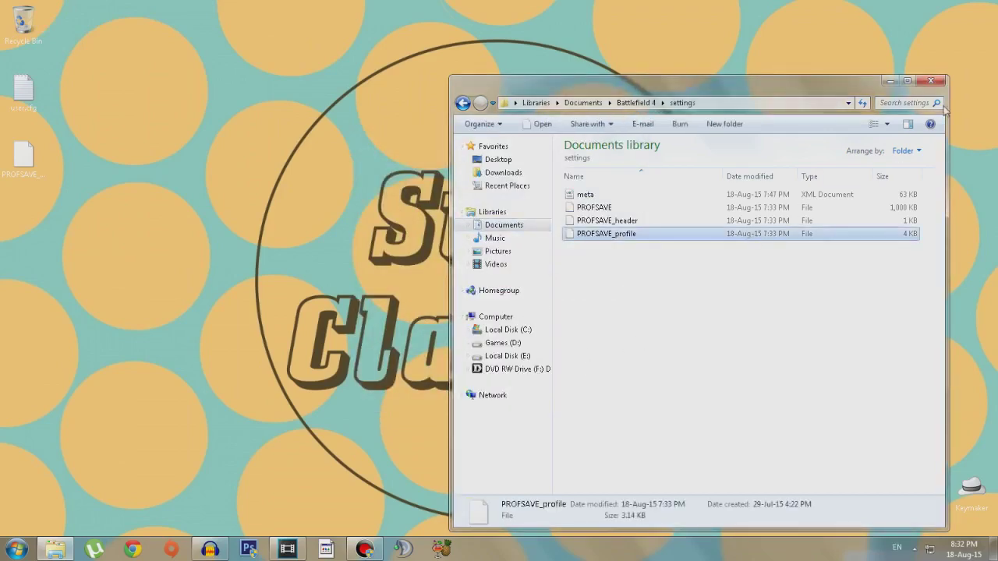
pyautogui.click(931, 81)
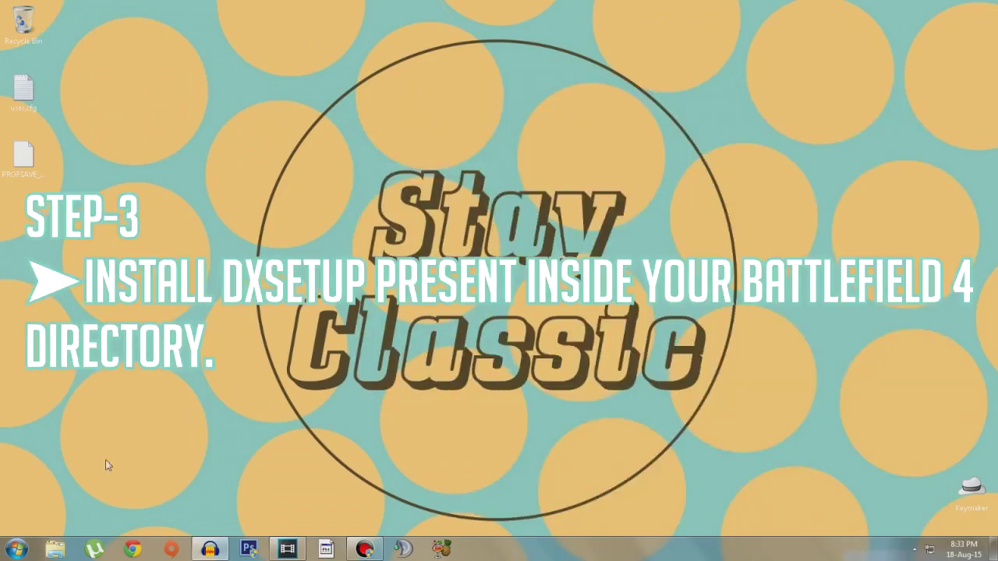
# Open the __Installer\directx\redist folder of Battlefield 4 under C:\Program Files (x86)\Origin Games.
pyautogui.click(55, 549)
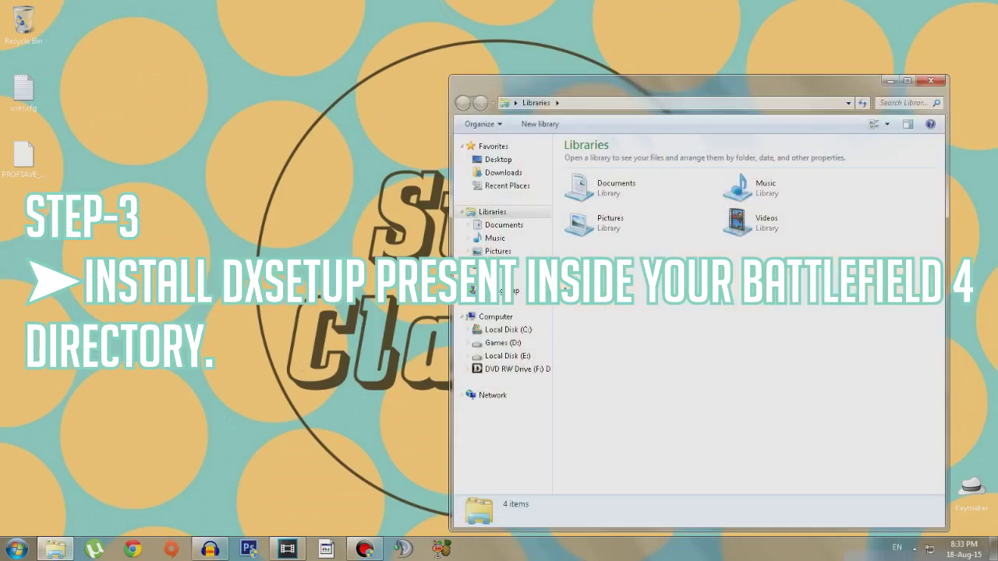
pyautogui.click(530, 331)
pyautogui.doubleClick(653, 215)
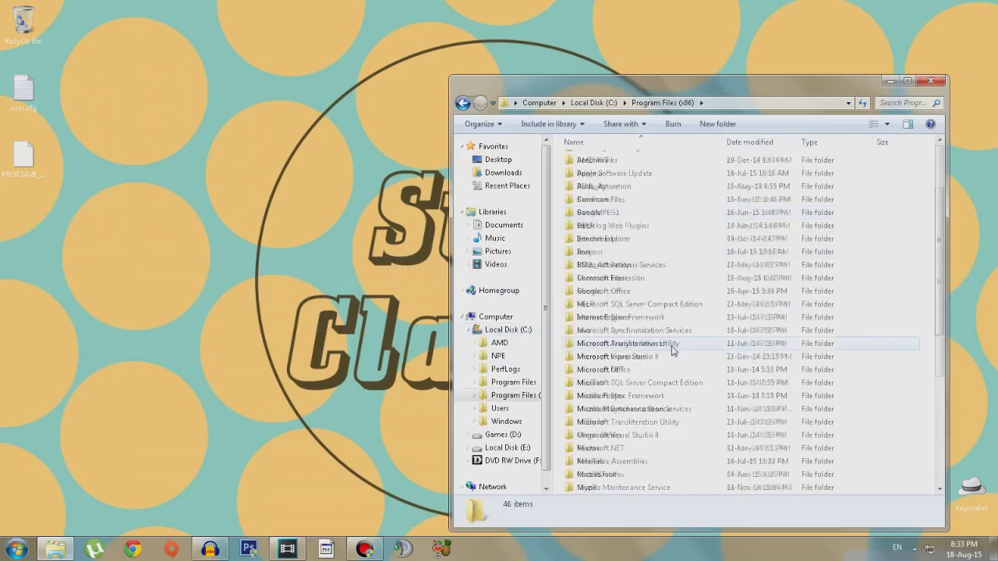
pyautogui.scroll(-5, 673, 351)
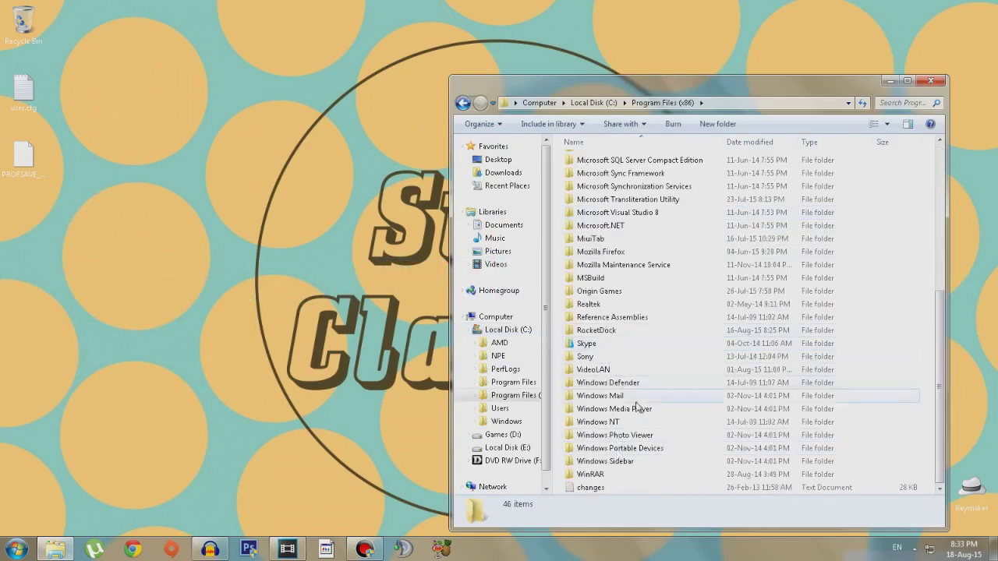
pyautogui.doubleClick(622, 291)
pyautogui.doubleClick(612, 160)
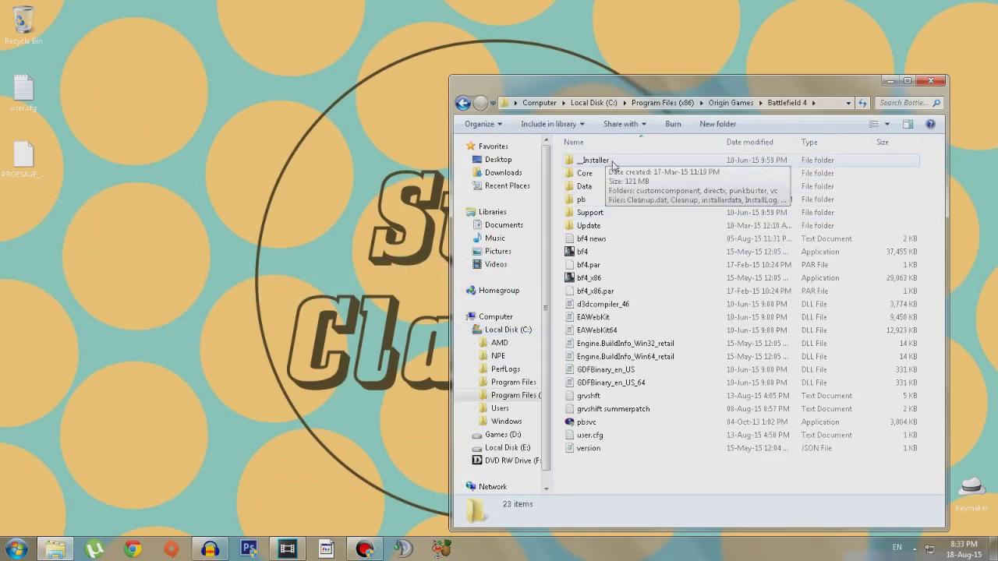
pyautogui.doubleClick(612, 162)
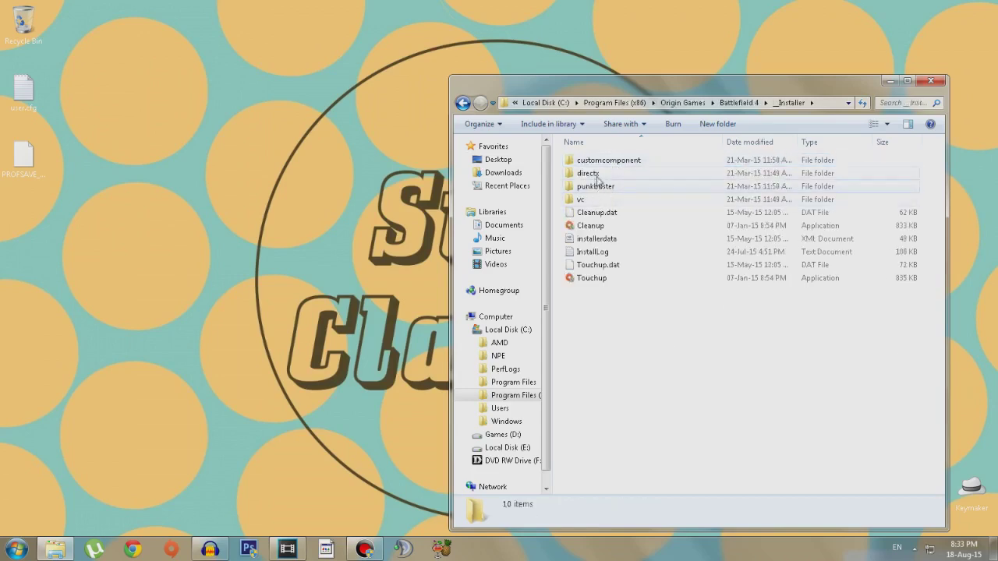
pyautogui.doubleClick(595, 174)
pyautogui.doubleClick(597, 178)
# Run DXSETUP, accept the DirectX license agreement, exit the setup without installing, and close the folder window.
pyautogui.scroll(-12, 600, 320)
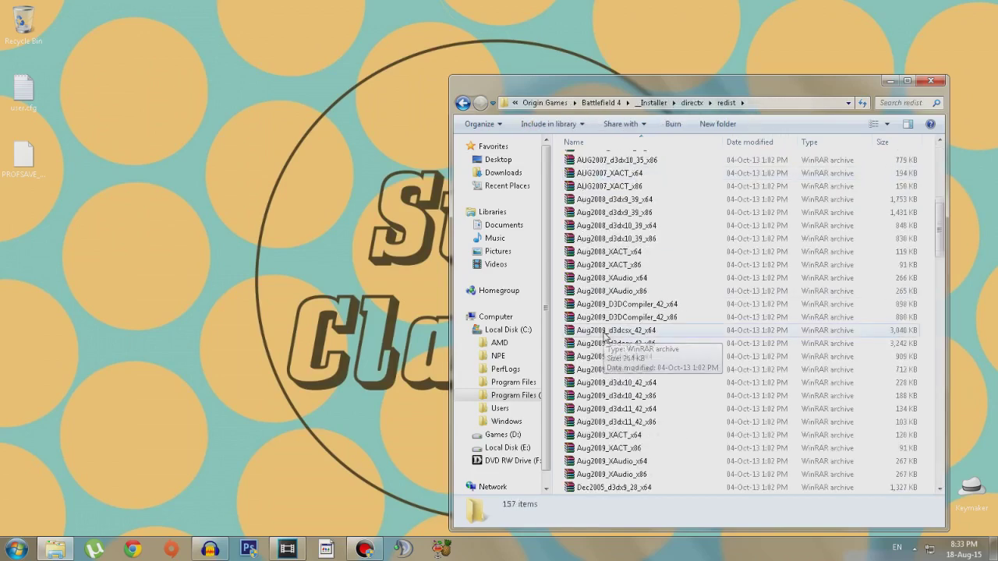
pyautogui.doubleClick(597, 318)
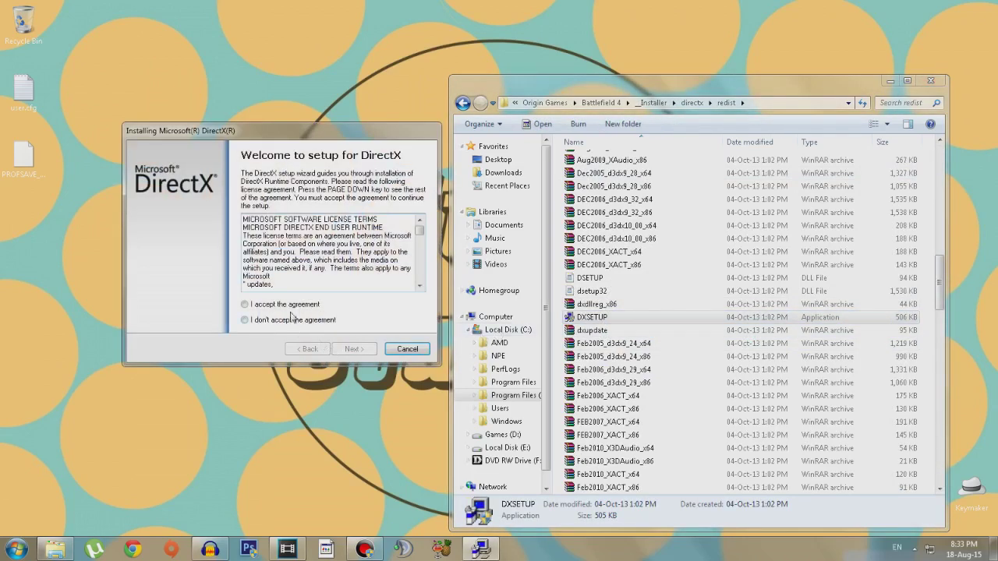
pyautogui.click(292, 315)
pyautogui.click(365, 350)
pyautogui.click(369, 348)
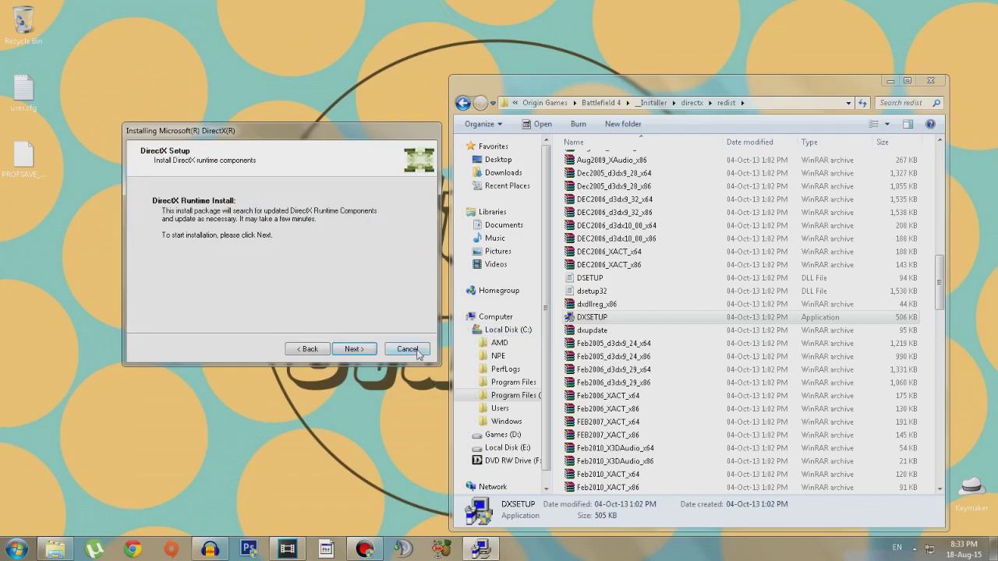
pyautogui.click(407, 349)
pyautogui.click(560, 321)
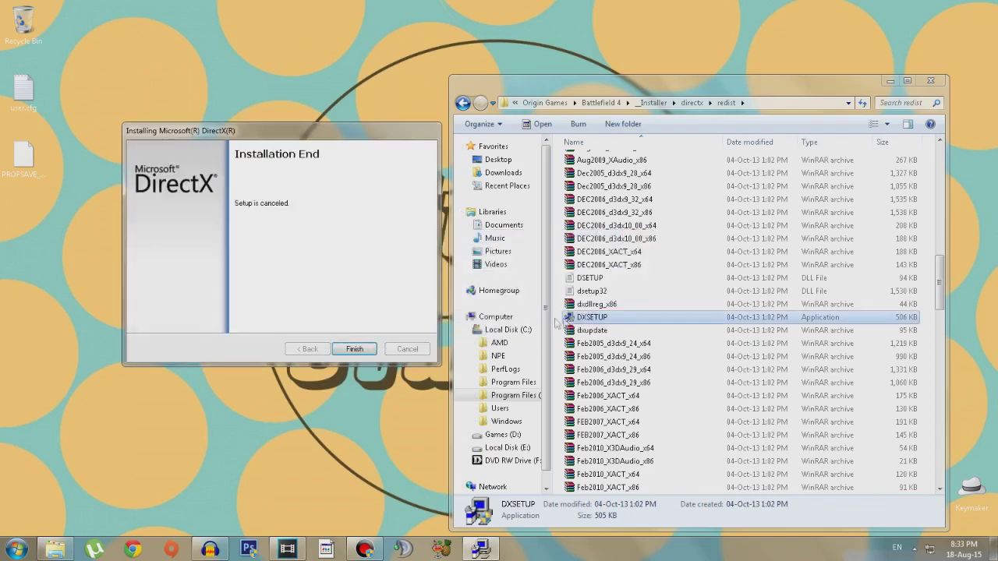
pyautogui.click(355, 350)
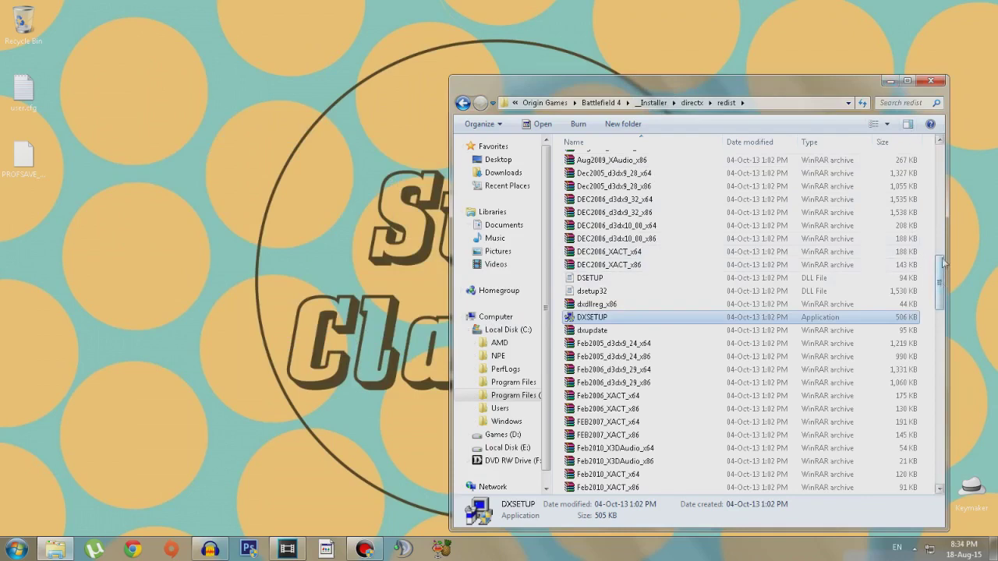
pyautogui.click(932, 81)
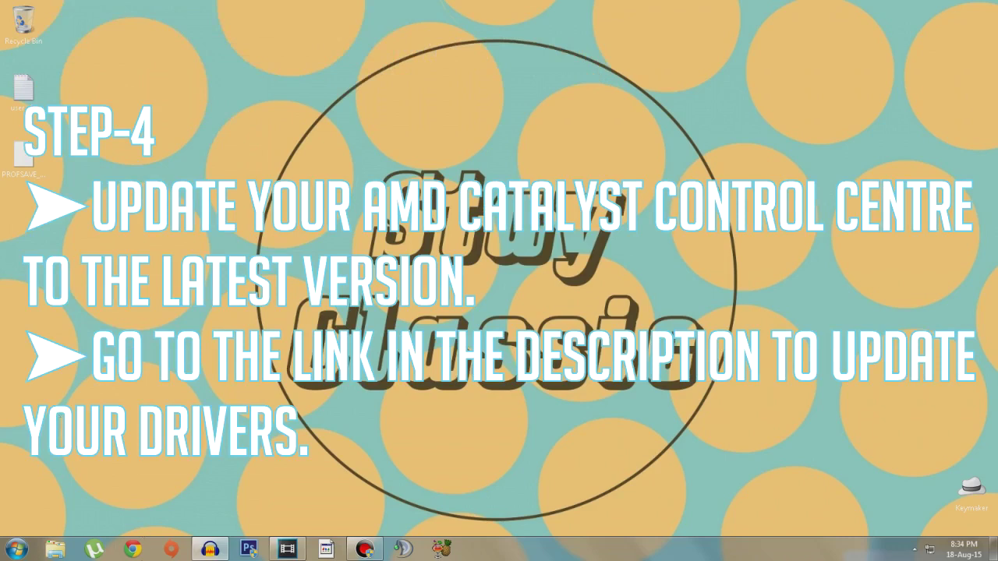
# In Chrome, search for "amd drivers" and open the Catalyst Software Suite download section for Windows 7 64-bit on AMD's site.
pyautogui.click(133, 550)
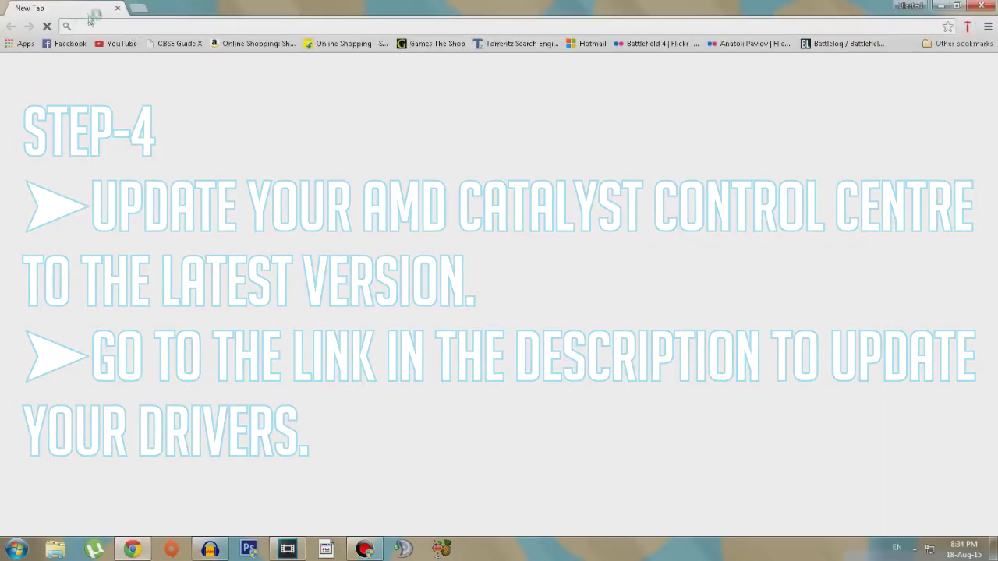
pyautogui.write('amd drivers')
pyautogui.press('Return')
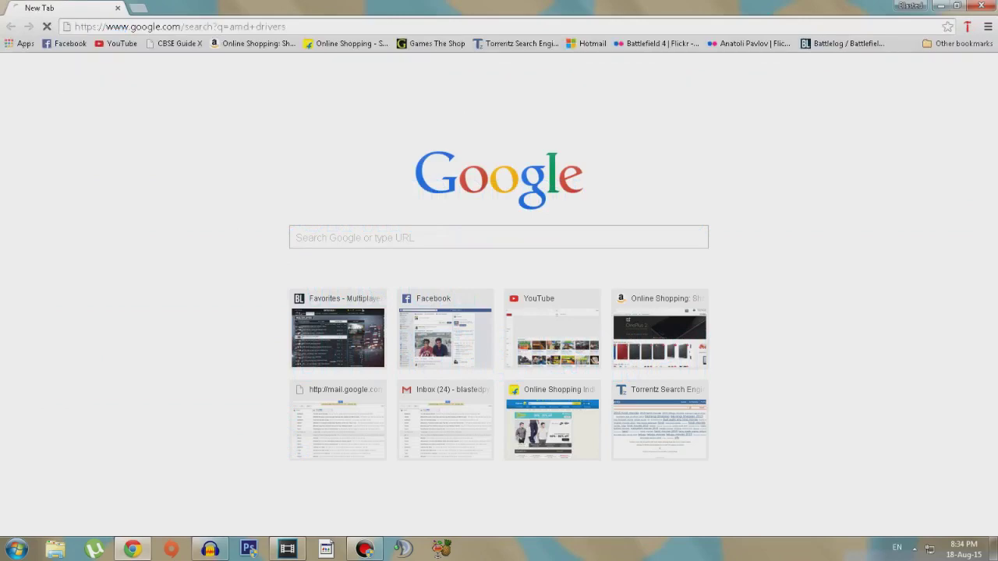
pyautogui.click(173, 167)
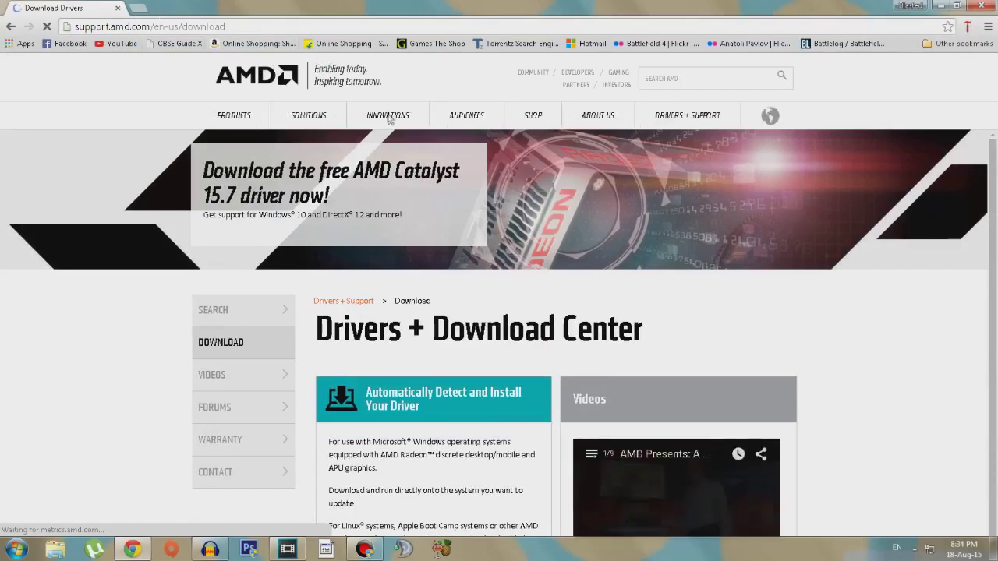
pyautogui.moveTo(685, 116)
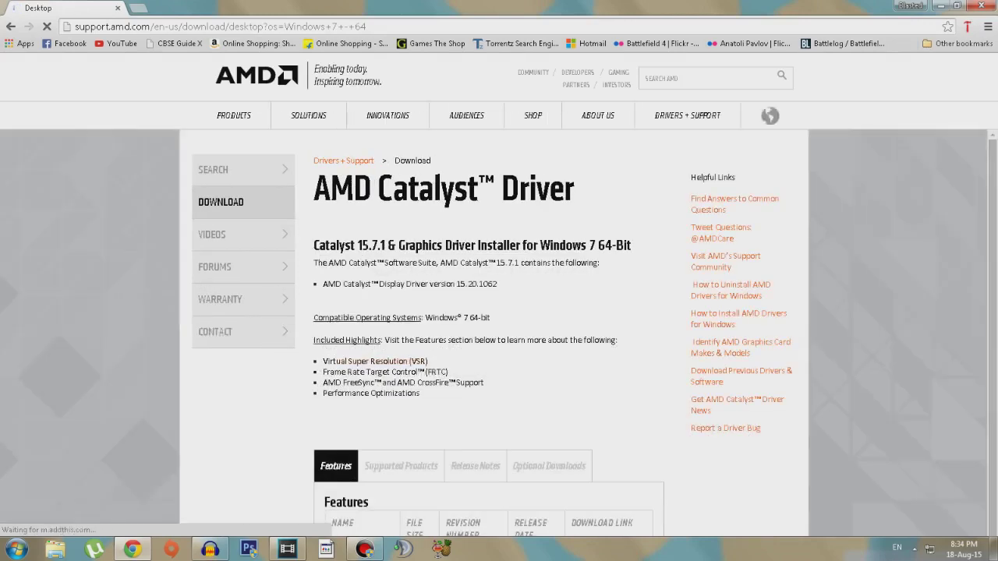
pyautogui.scroll(-5, 312, 366)
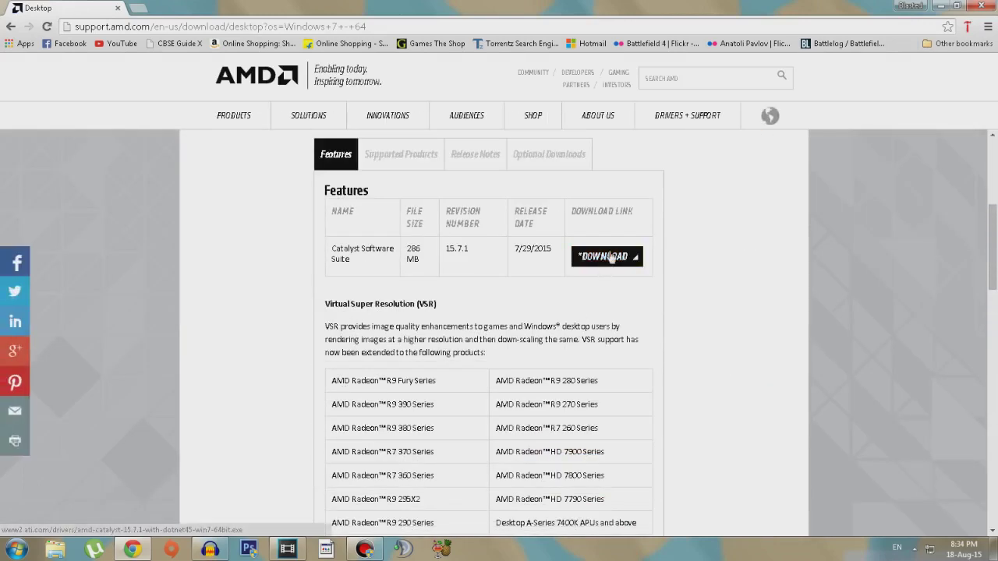
# Start downloading the Catalyst Software Suite 15.7.1, cancel the download, and dismiss the download bar.
pyautogui.click(612, 257)
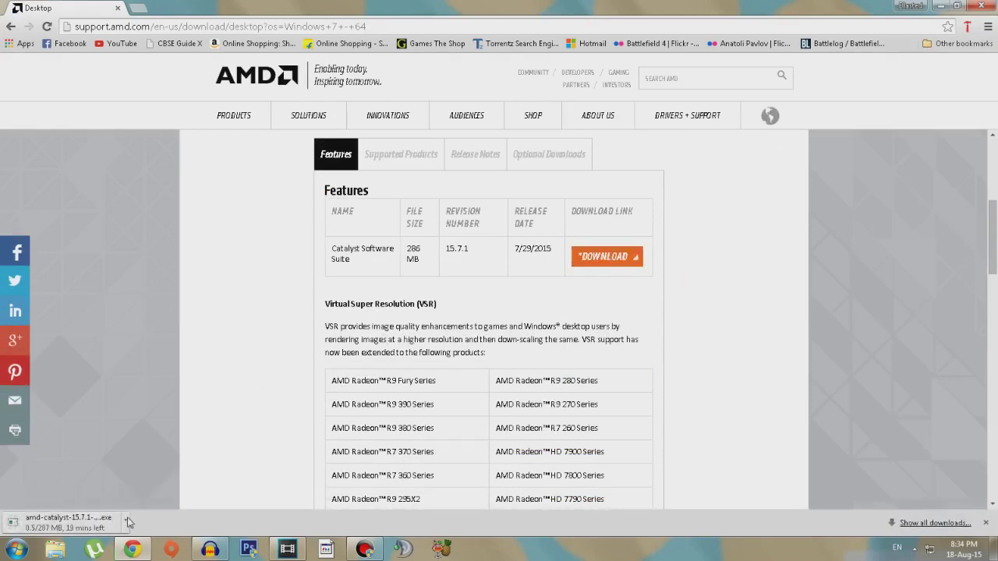
pyautogui.click(129, 523)
pyautogui.click(142, 502)
pyautogui.click(985, 522)
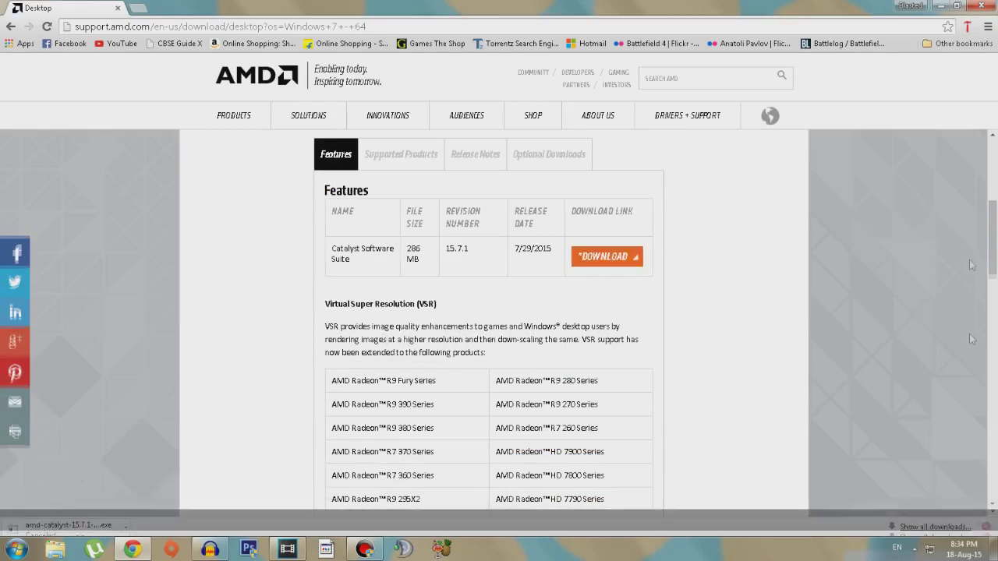
# Launch amd-catalyst-15.7.1-with-dotnet45-win7-64bit.exe from the browser's download history, exit the setup without installing, and close the downloads page.
pyautogui.click(988, 26)
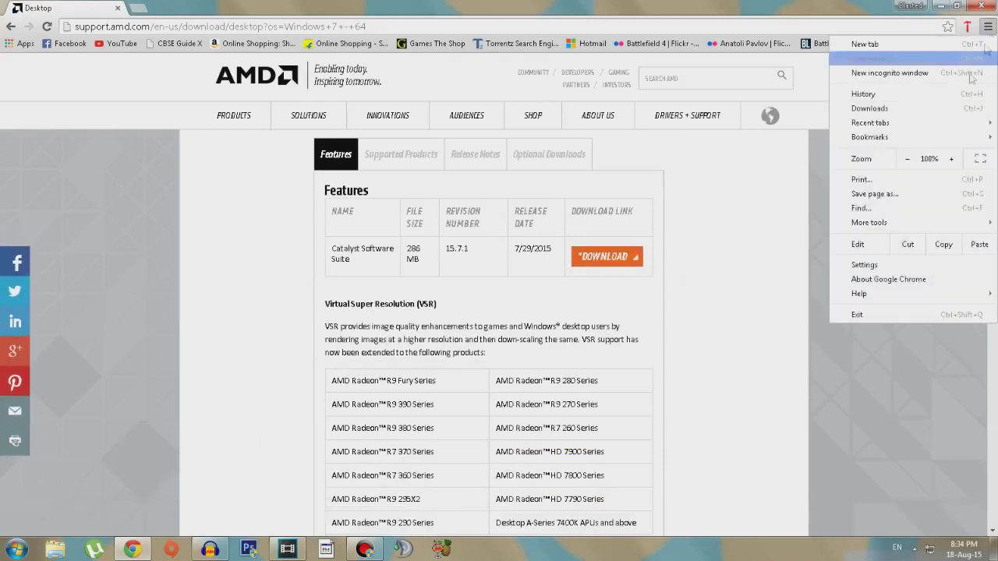
pyautogui.click(870, 108)
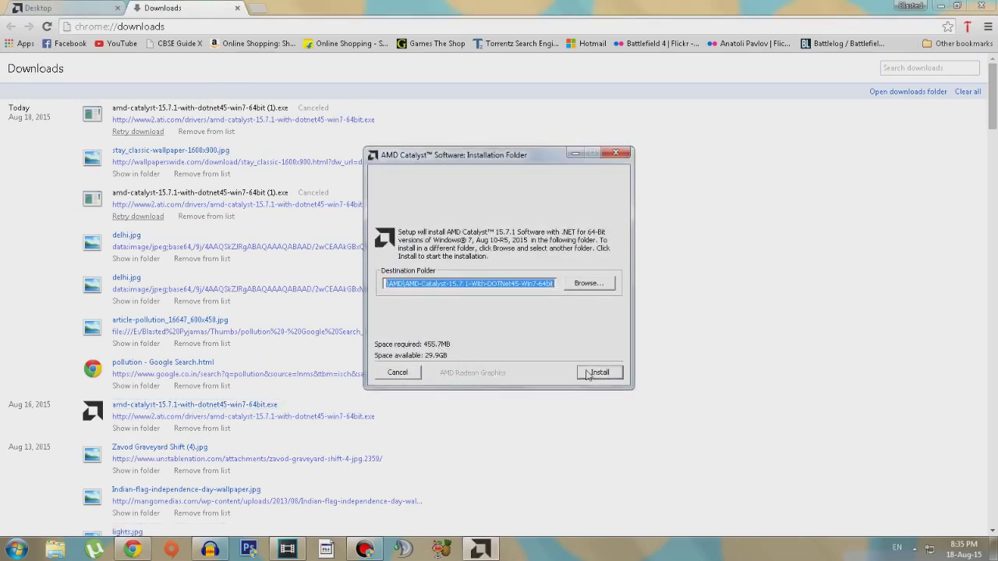
pyautogui.click(616, 153)
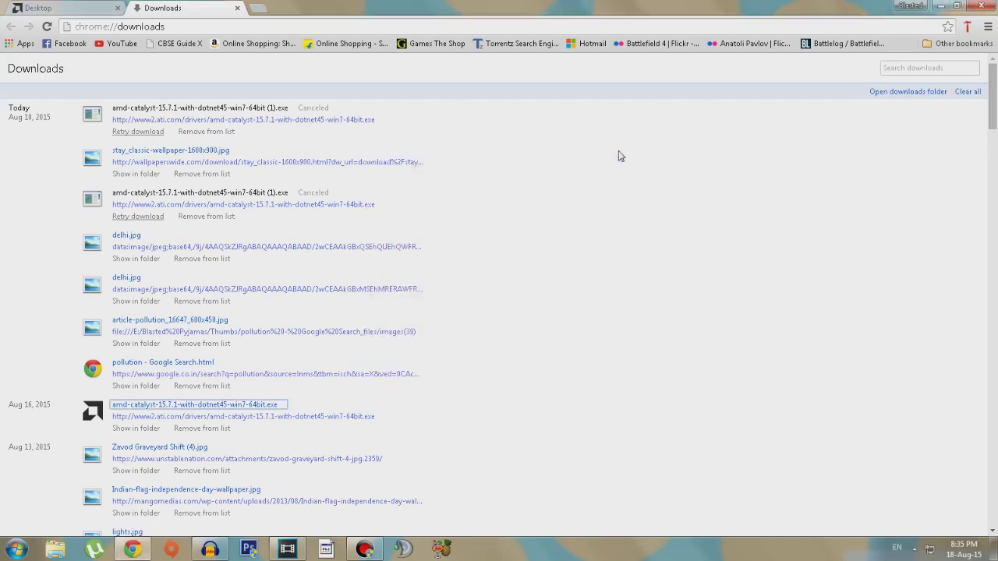
pyautogui.click(237, 9)
# Search for "nvidia drivers" and open NVIDIA's official driver download page.
pyautogui.click(219, 27)
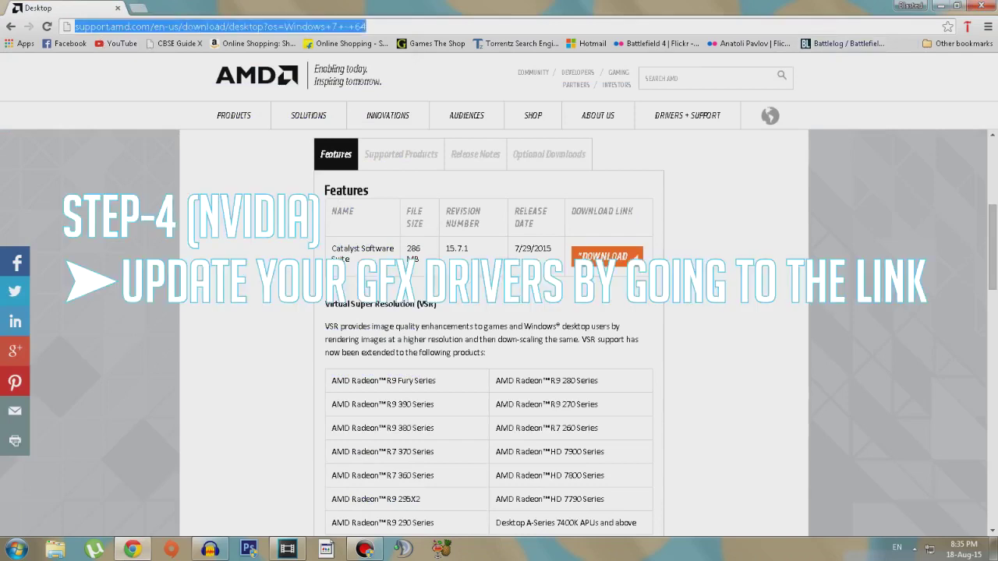
pyautogui.write('nvidi')
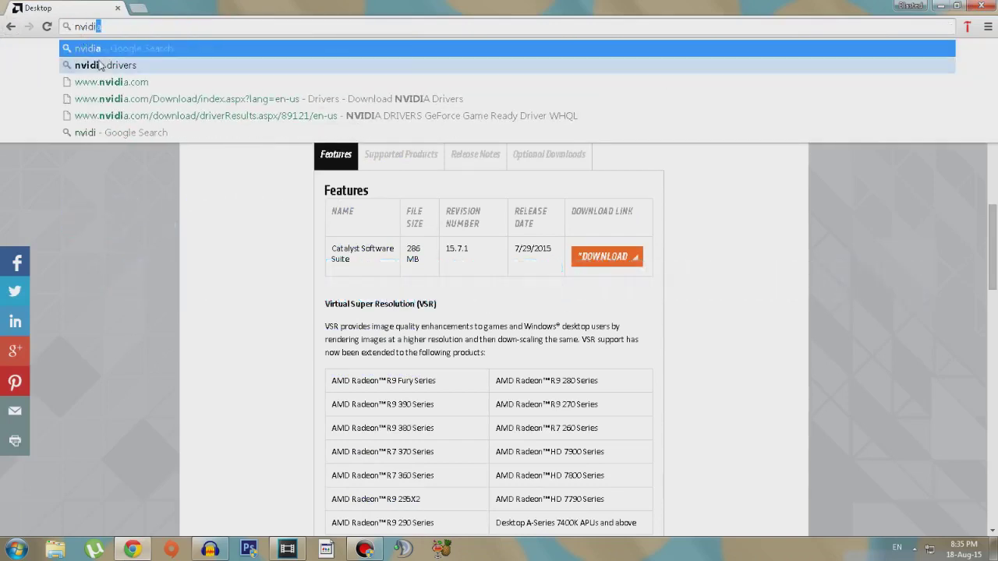
pyautogui.click(100, 65)
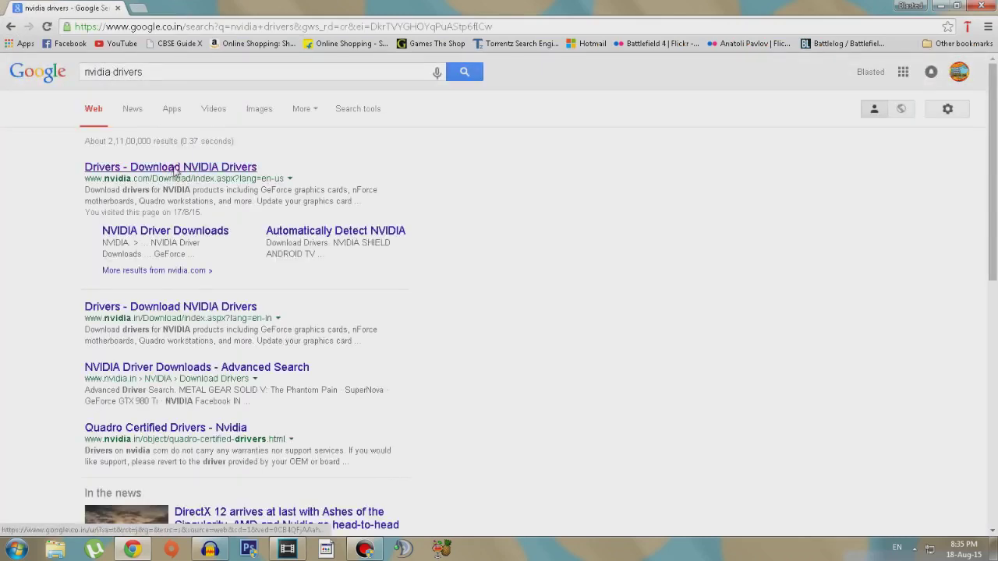
pyautogui.click(175, 170)
# Set the product type to GeForce and search for the matching NVIDIA drivers.
pyautogui.click(491, 246)
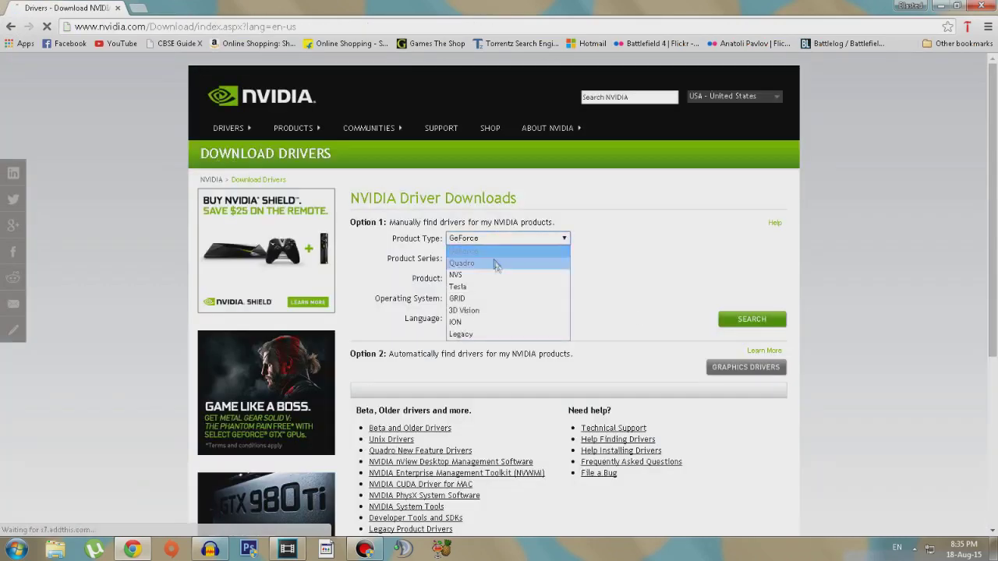
pyautogui.click(495, 255)
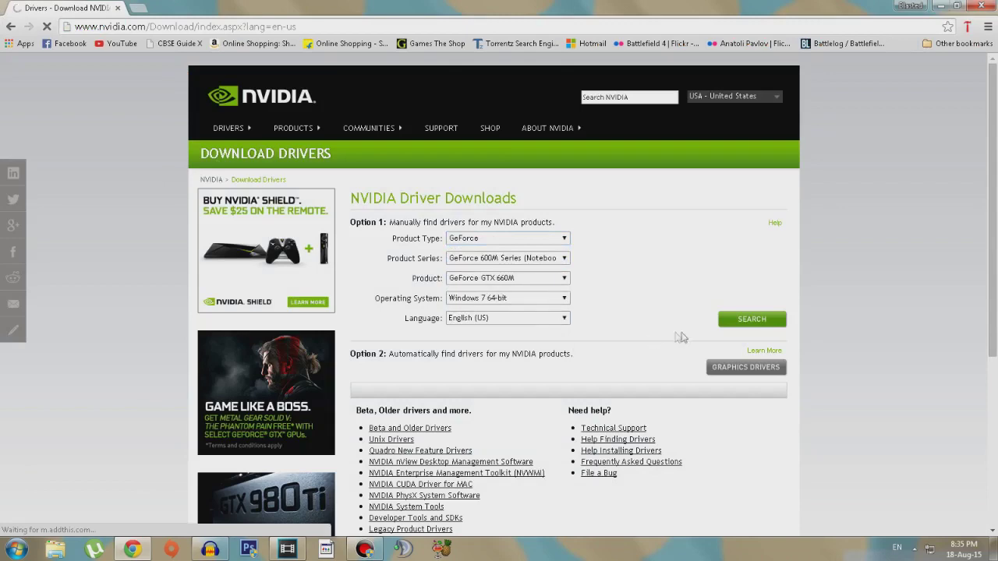
pyautogui.click(742, 325)
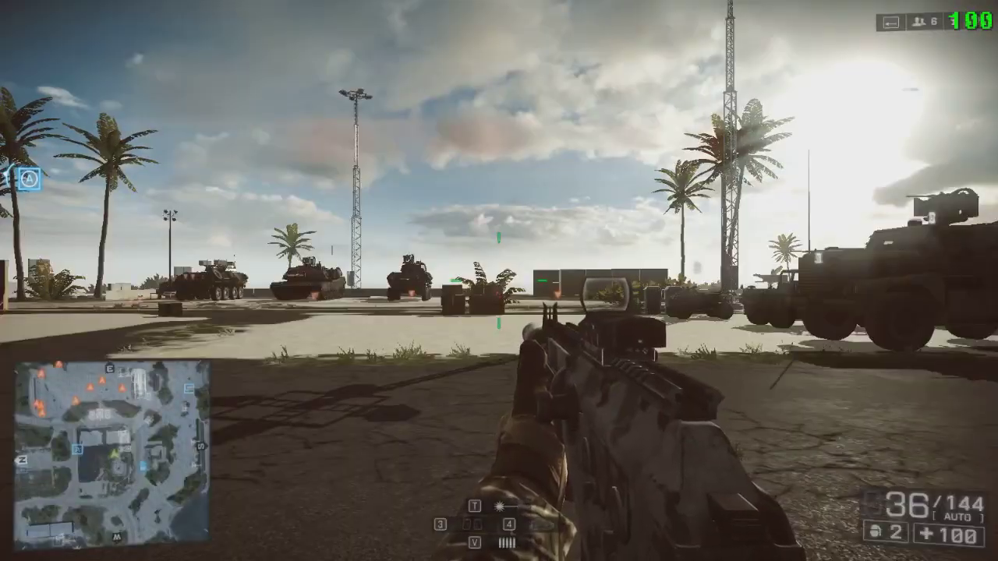
pyautogui.hotkey('shift', 'w')
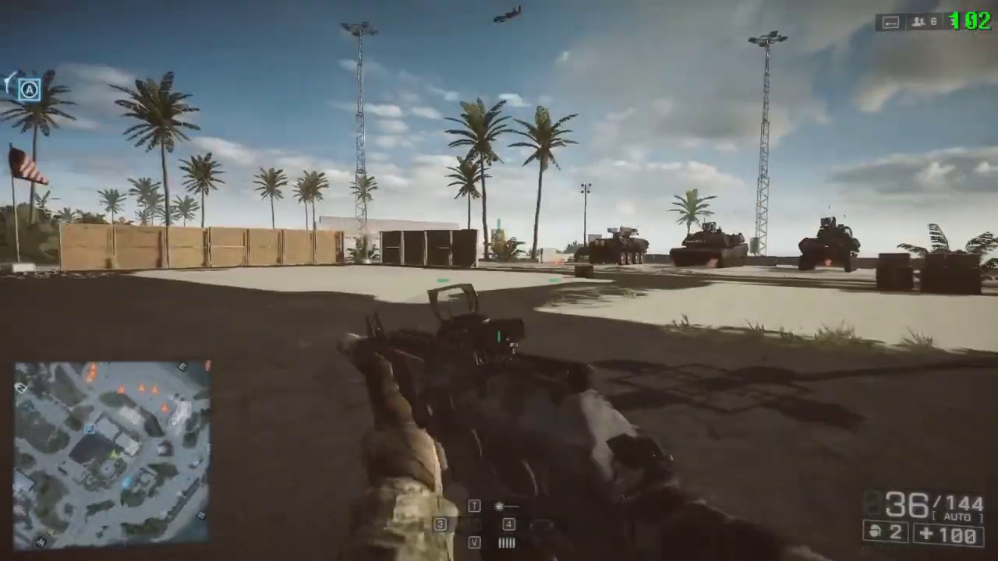
pyautogui.press('w')
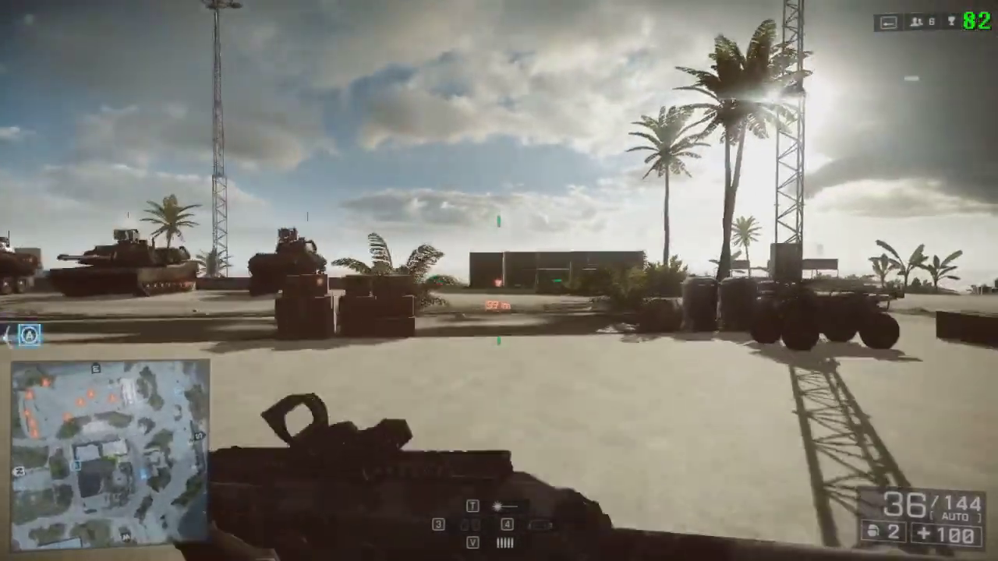
pyautogui.press('w')
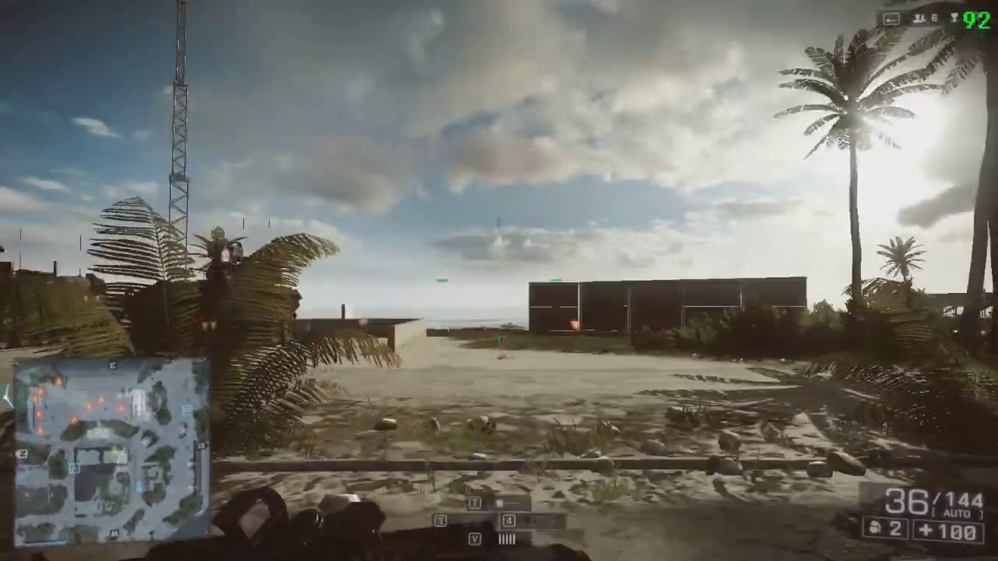
pyautogui.press('w')
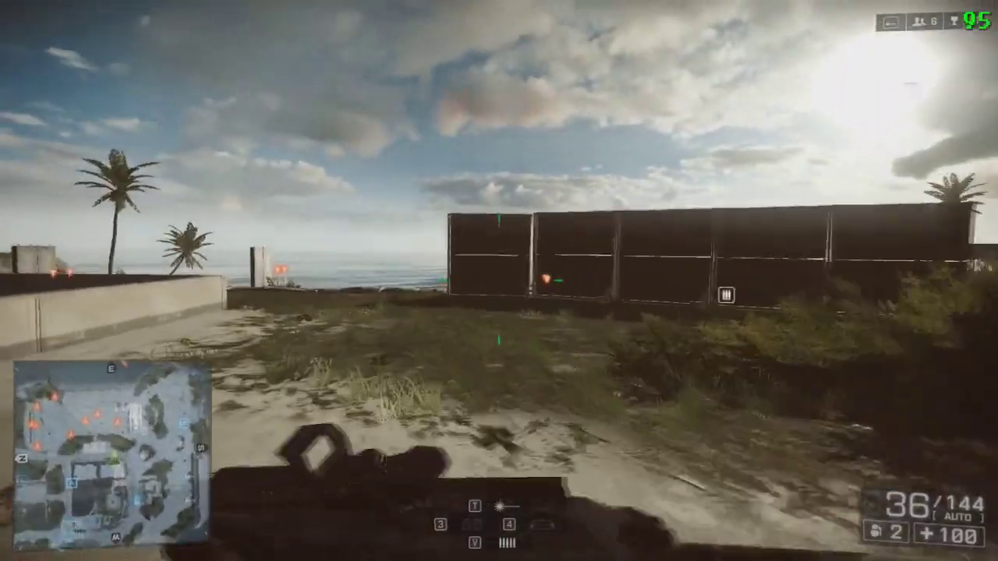
pyautogui.press('w')
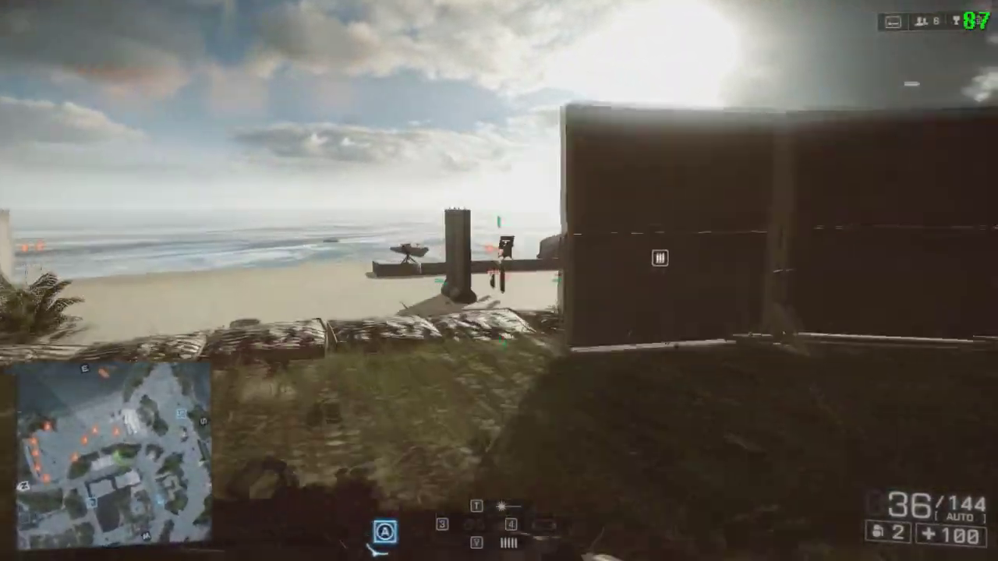
pyautogui.press('space')
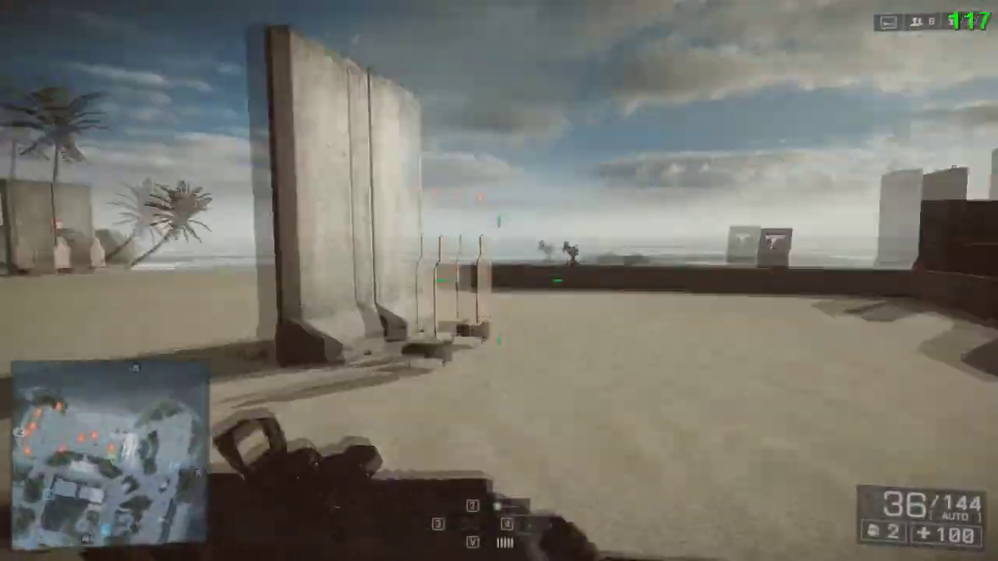
pyautogui.rightClick(499, 281)
pyautogui.click(498, 280)
pyautogui.click(499, 281)
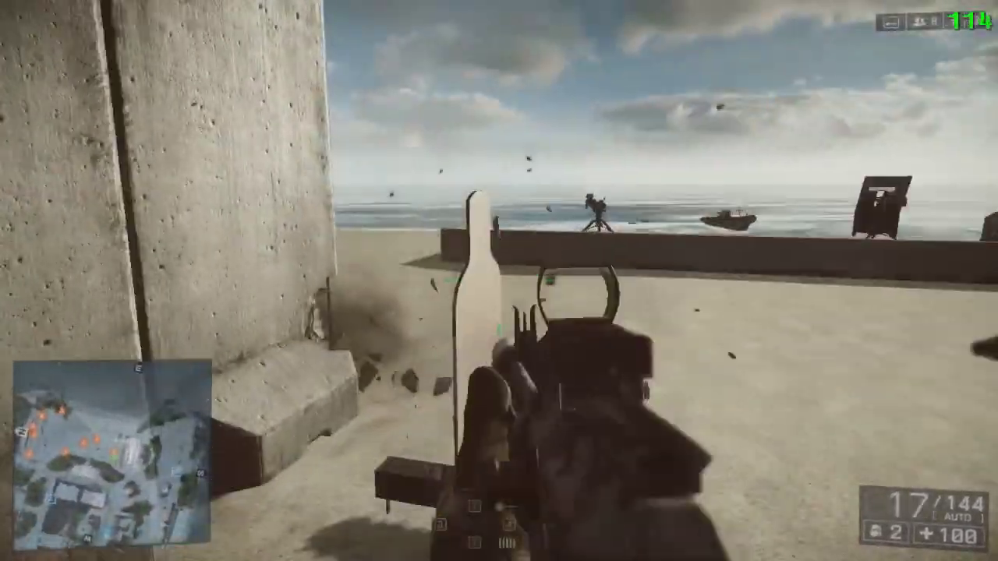
pyautogui.click(499, 280)
pyautogui.click(498, 281)
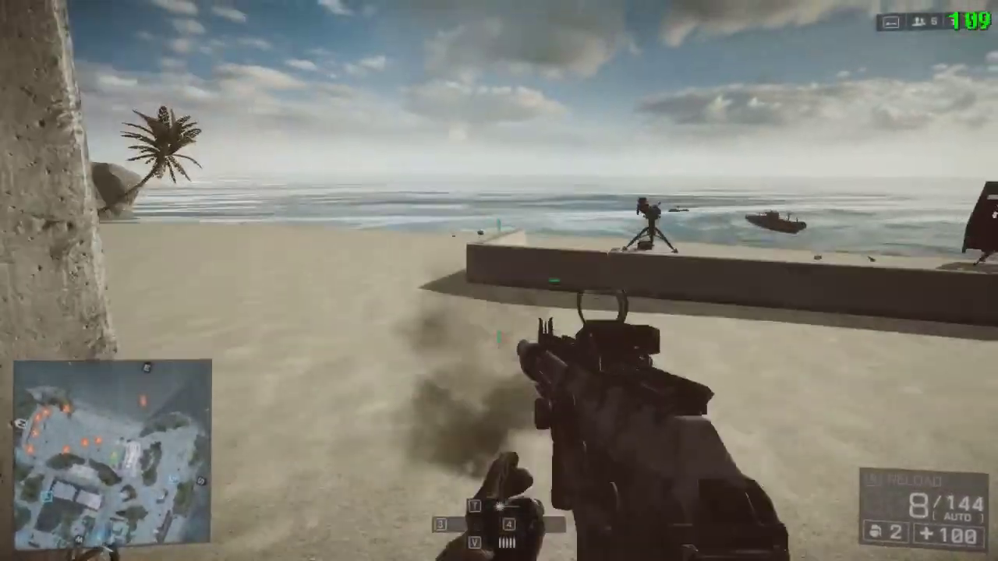
pyautogui.press('r')
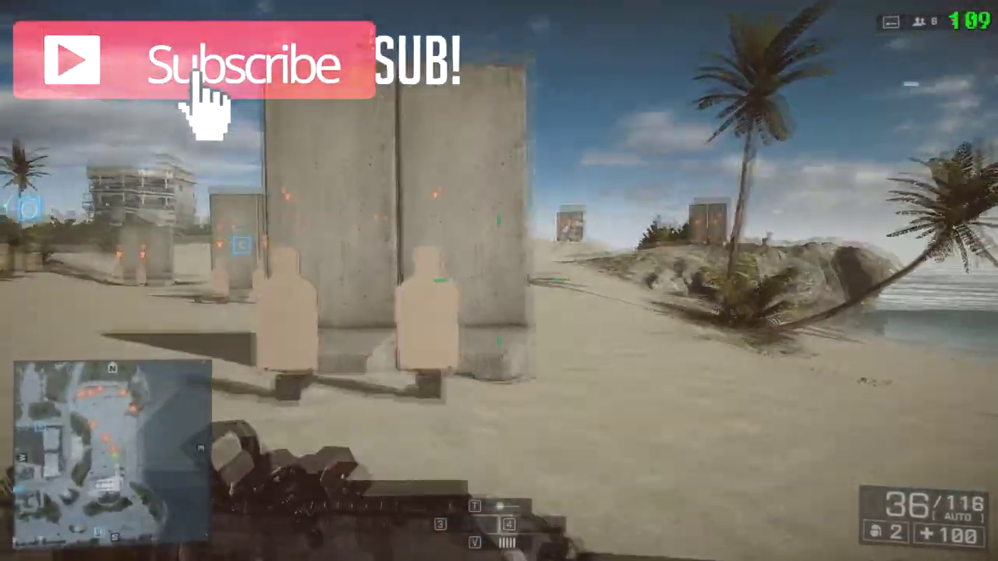
pyautogui.rightClick(499, 281)
pyautogui.click(499, 281)
pyautogui.click(498, 280)
pyautogui.rightClick(499, 281)
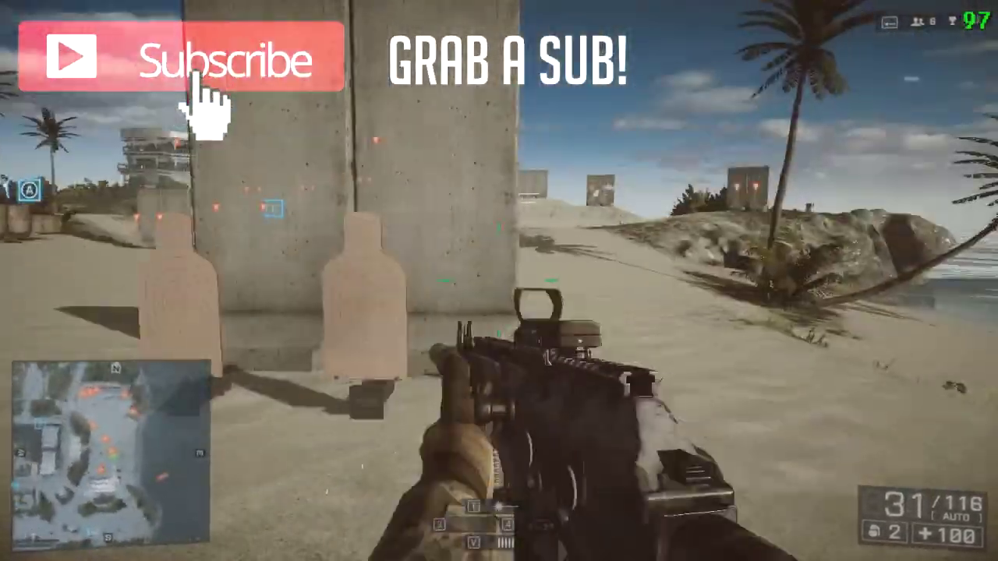
pyautogui.rightClick(499, 281)
pyautogui.click(499, 281)
pyautogui.click(499, 280)
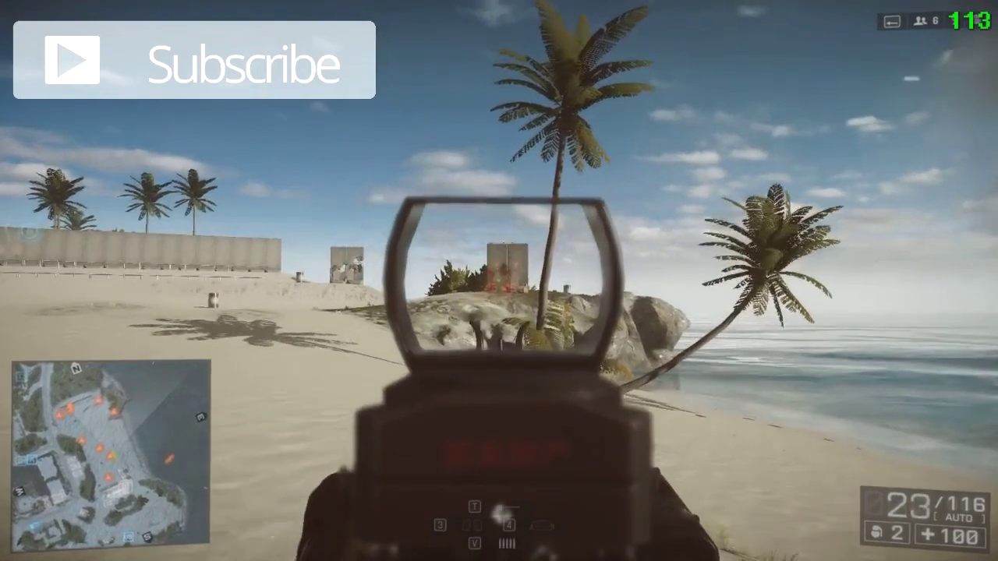
pyautogui.click(499, 281)
pyautogui.click(499, 281)
pyautogui.rightClick(499, 281)
# Pause Battlefield 4, review the graphics quality values in its video options, and resume the game.
pyautogui.press('Escape')
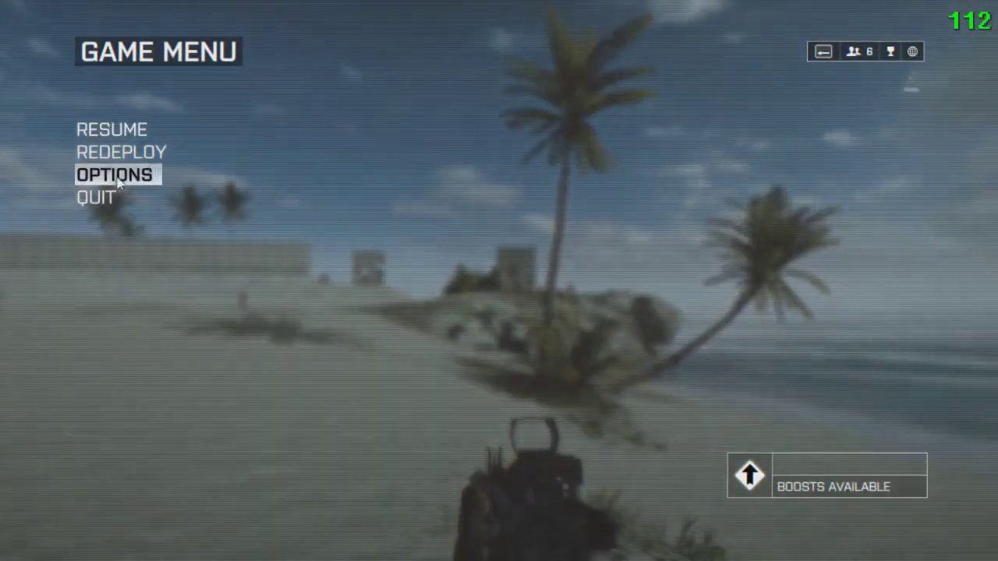
pyautogui.click(114, 174)
pyautogui.click(701, 95)
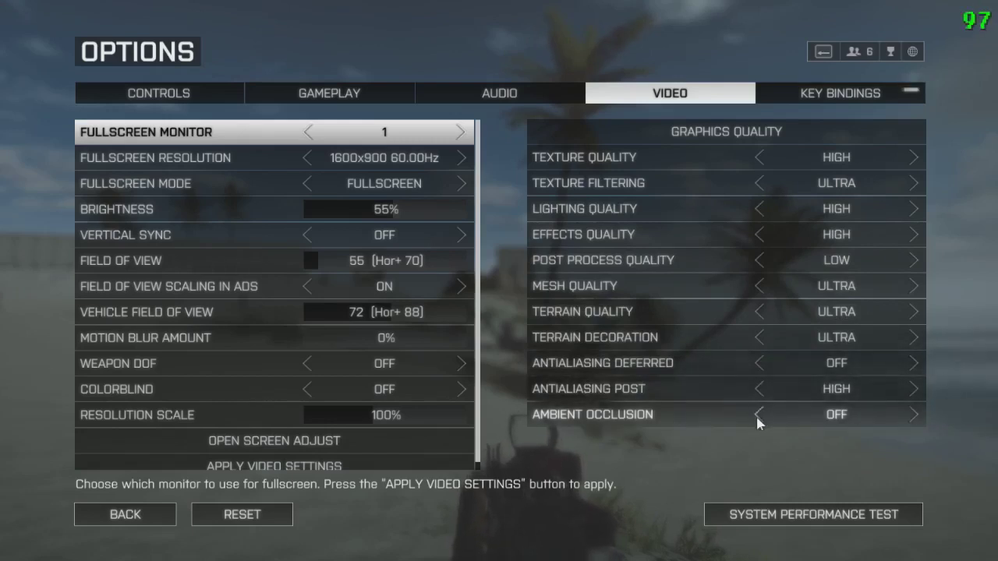
pyautogui.click(125, 515)
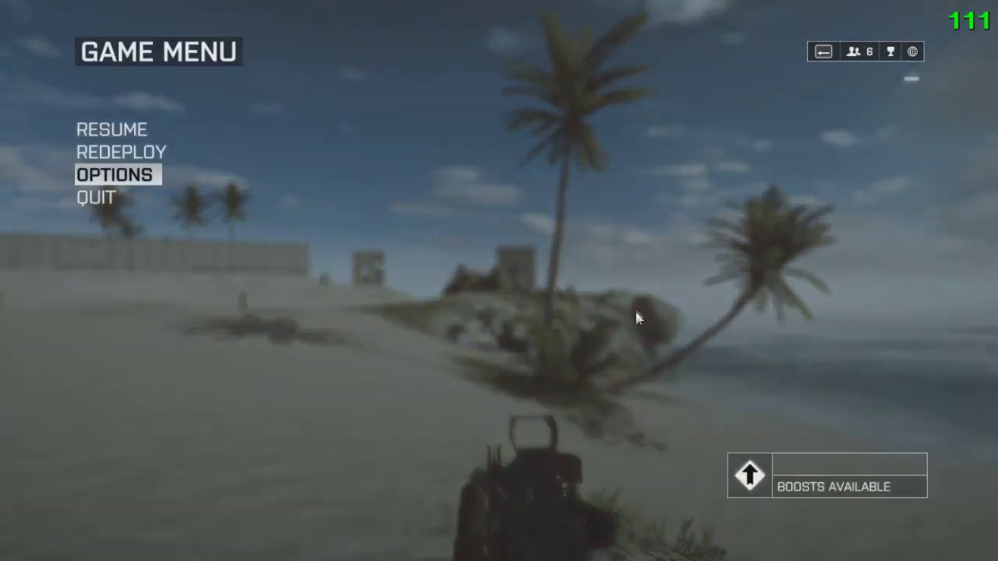
pyautogui.click(116, 128)
pyautogui.press('w')
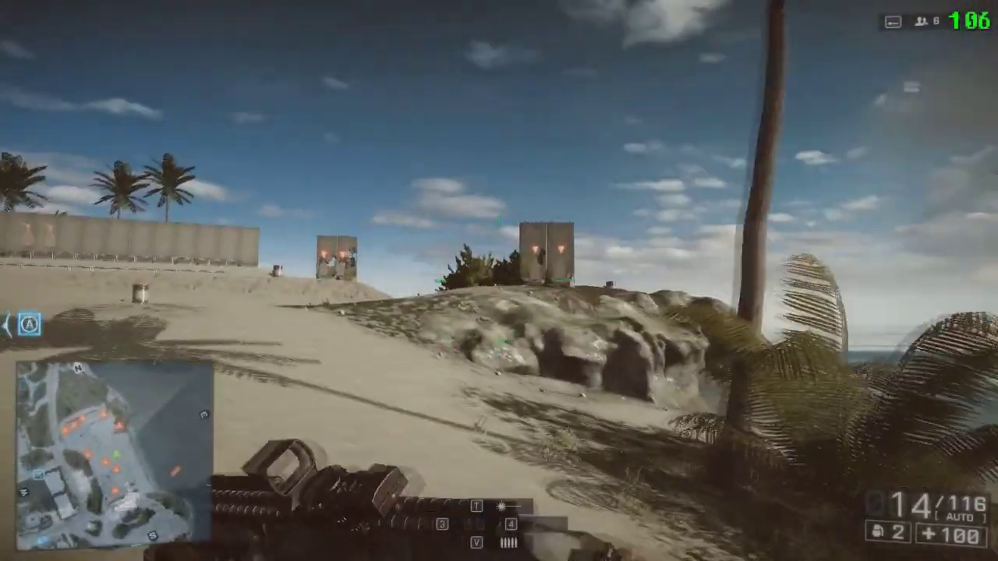
pyautogui.rightClick(499, 280)
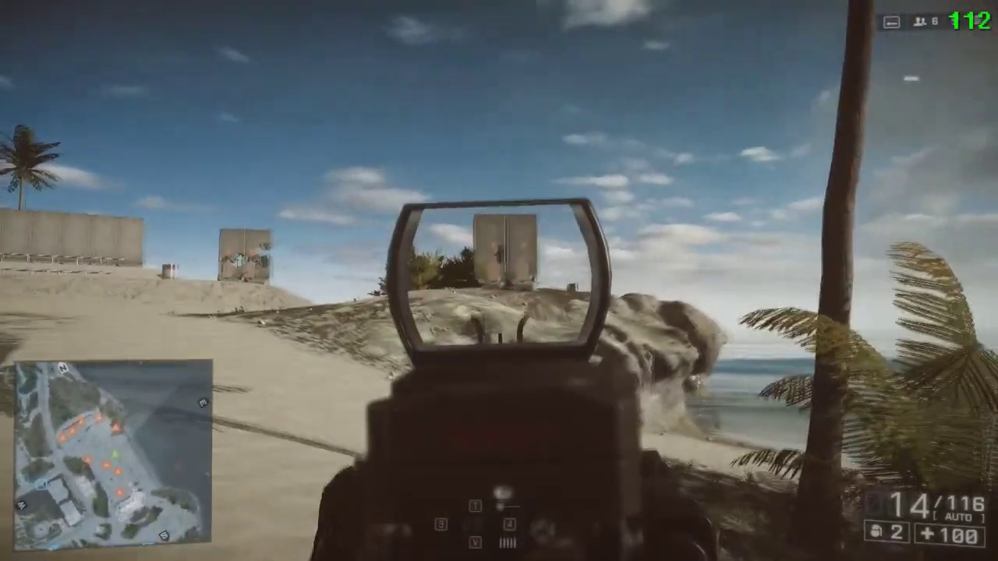
pyautogui.click(499, 280)
pyautogui.click(499, 281)
pyautogui.rightClick(499, 281)
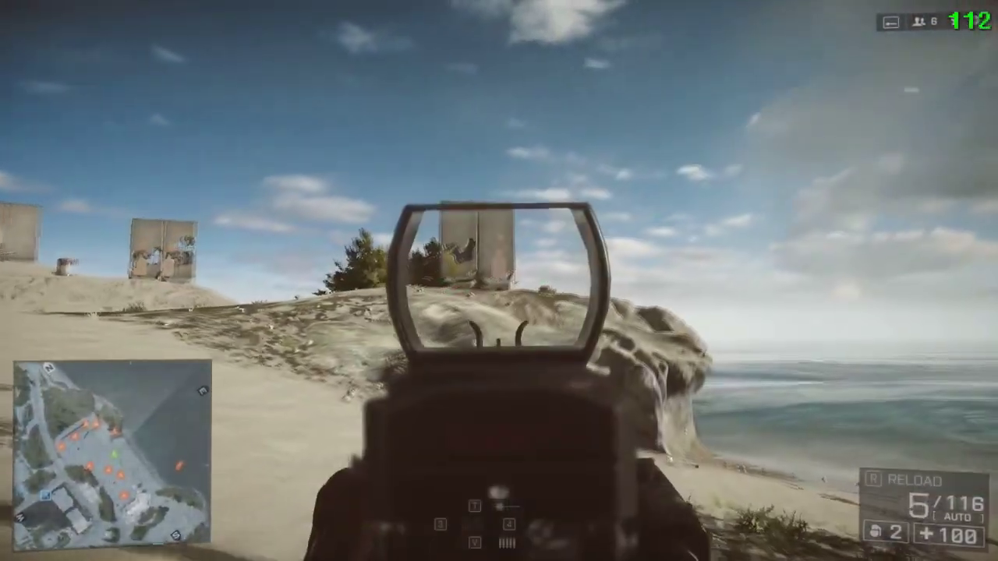
pyautogui.click(498, 281)
pyautogui.click(499, 281)
pyautogui.press('r')
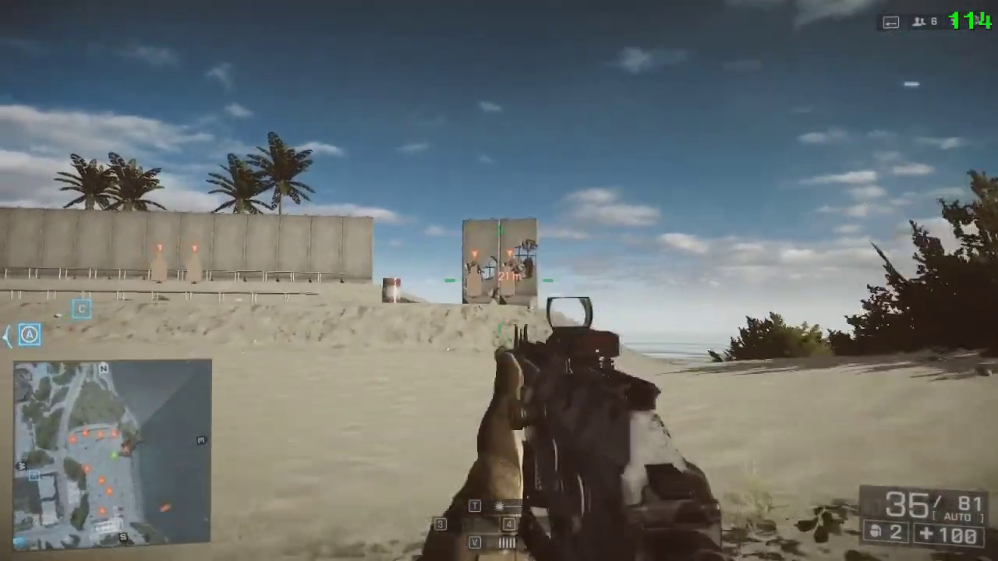
pyautogui.rightClick(499, 281)
pyautogui.click(499, 280)
pyautogui.click(499, 280)
pyautogui.click(499, 280)
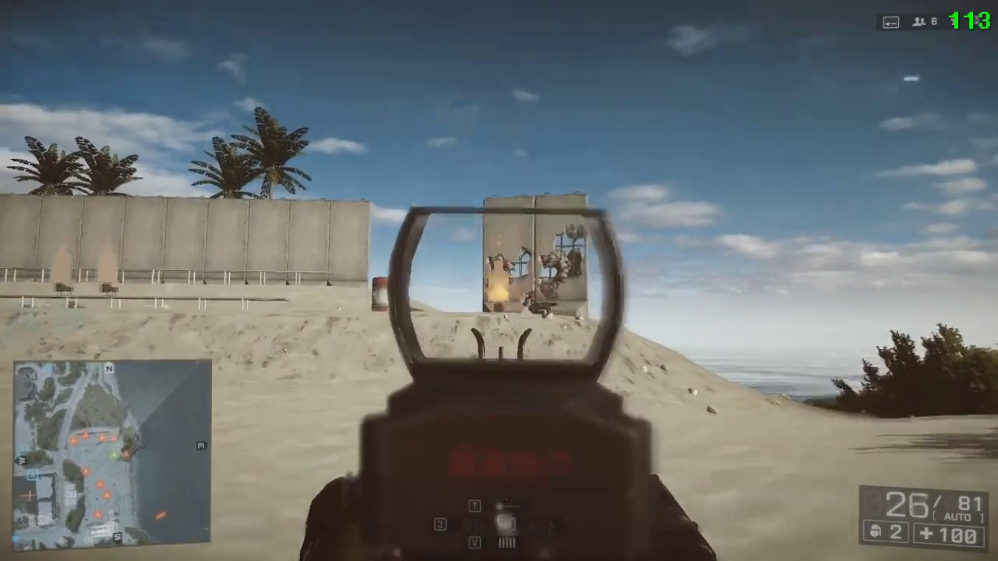
pyautogui.click(499, 280)
pyautogui.press('shift')
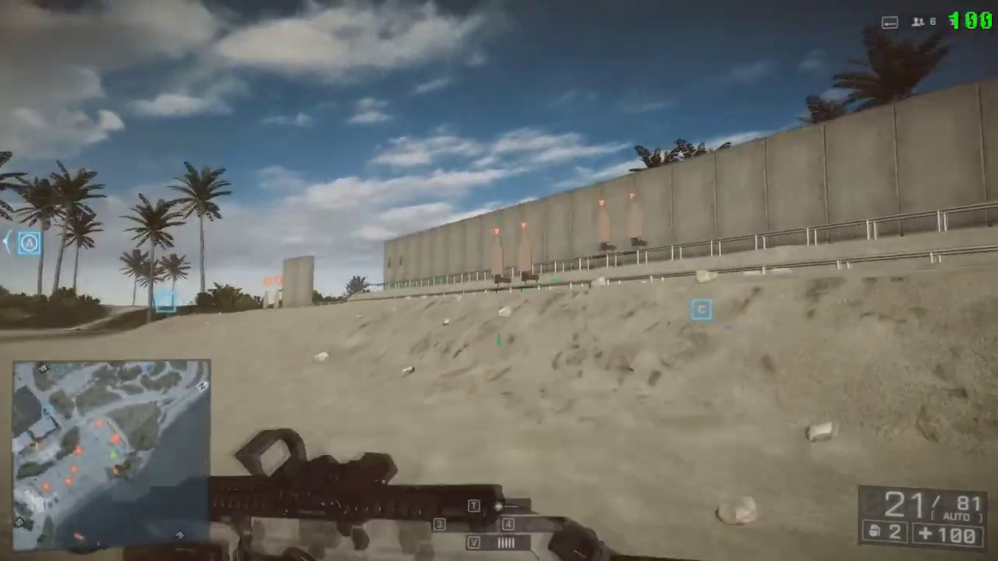
pyautogui.rightClick(499, 281)
pyautogui.click(499, 281)
pyautogui.click(499, 281)
pyautogui.click(499, 280)
pyautogui.click(499, 281)
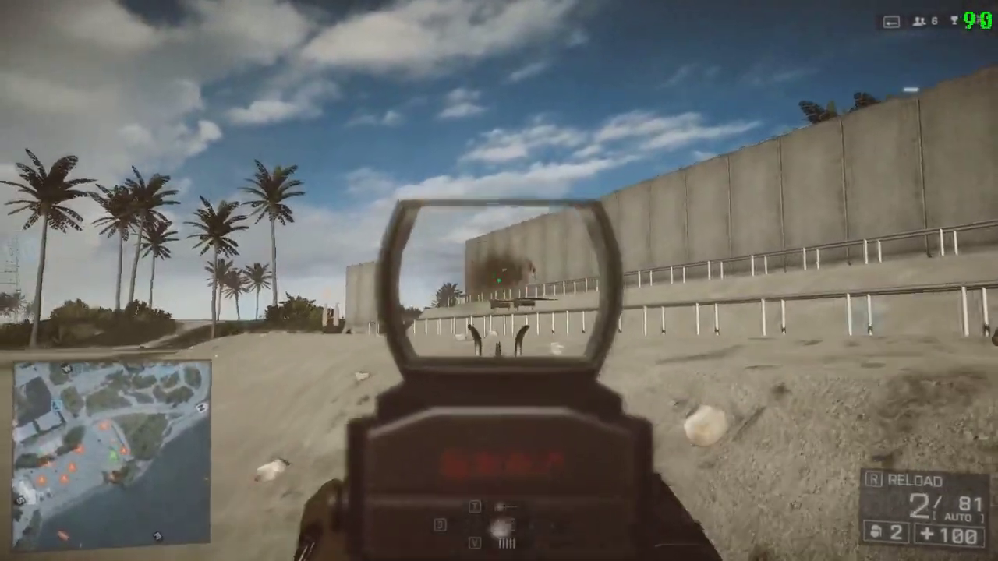
pyautogui.rightClick(499, 281)
pyautogui.click(499, 280)
pyautogui.click(499, 281)
pyautogui.press('v')
pyautogui.press('2')
pyautogui.rightClick(499, 281)
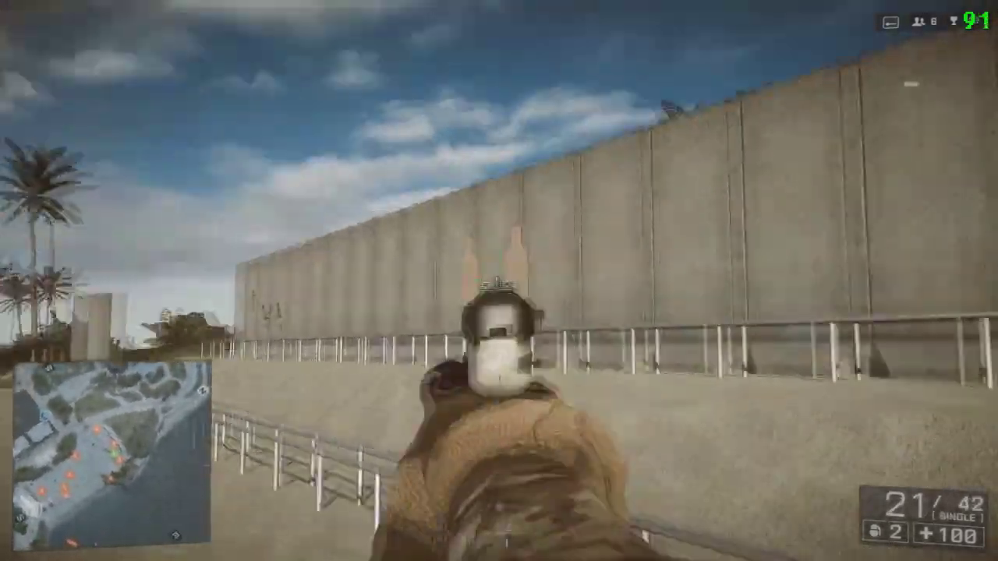
pyautogui.click(499, 281)
pyautogui.click(499, 281)
pyautogui.click(499, 281)
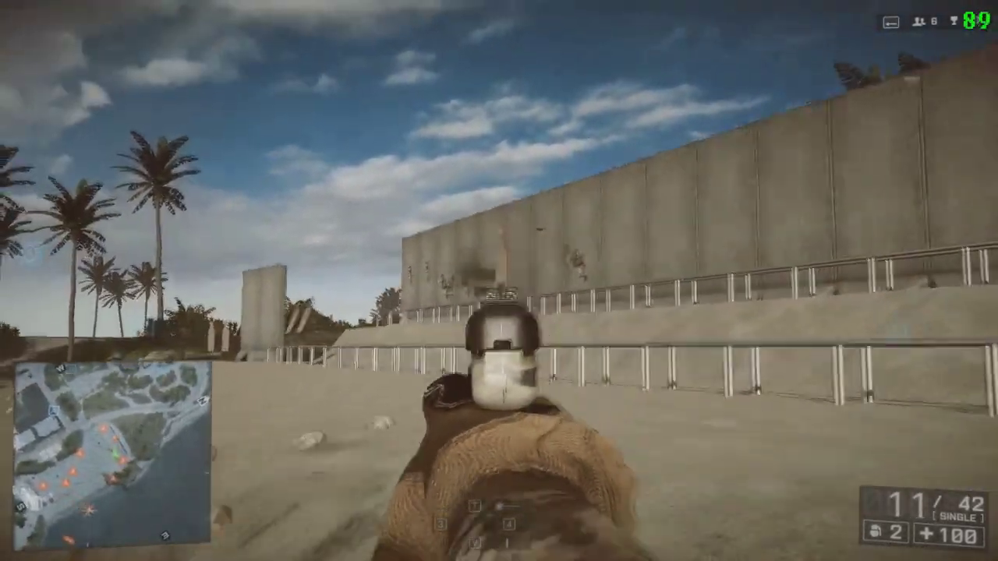